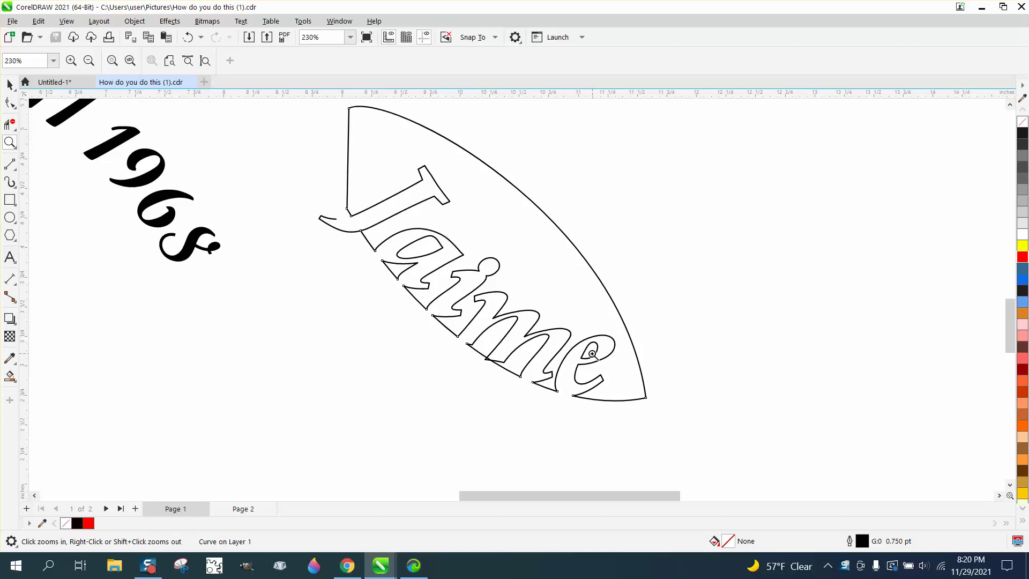
{"action": "right_click", "coordinate": [592, 353]}
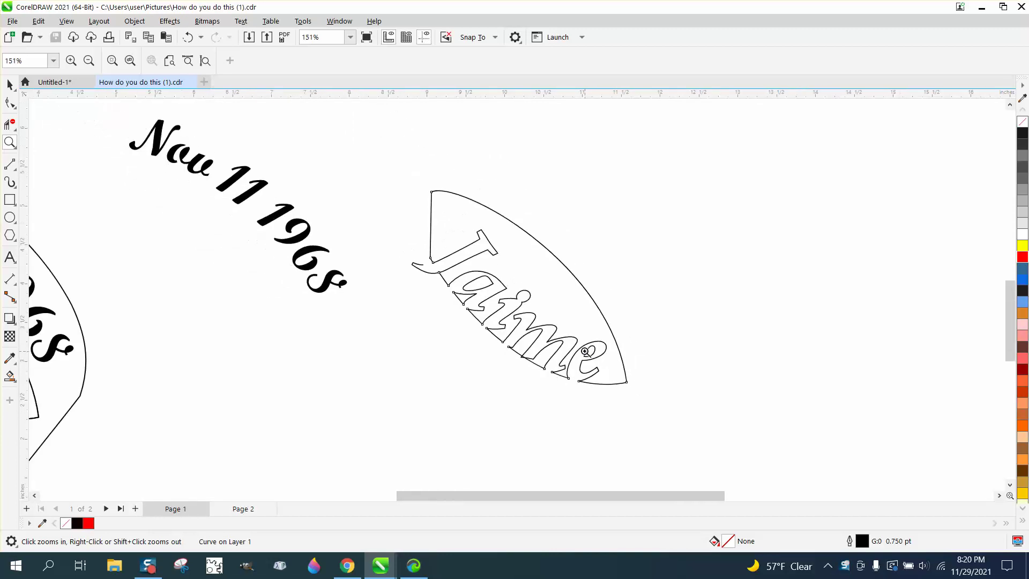
{"action": "scroll", "coordinate": [433, 280], "scroll_direction": "down", "scroll_amount": 1}
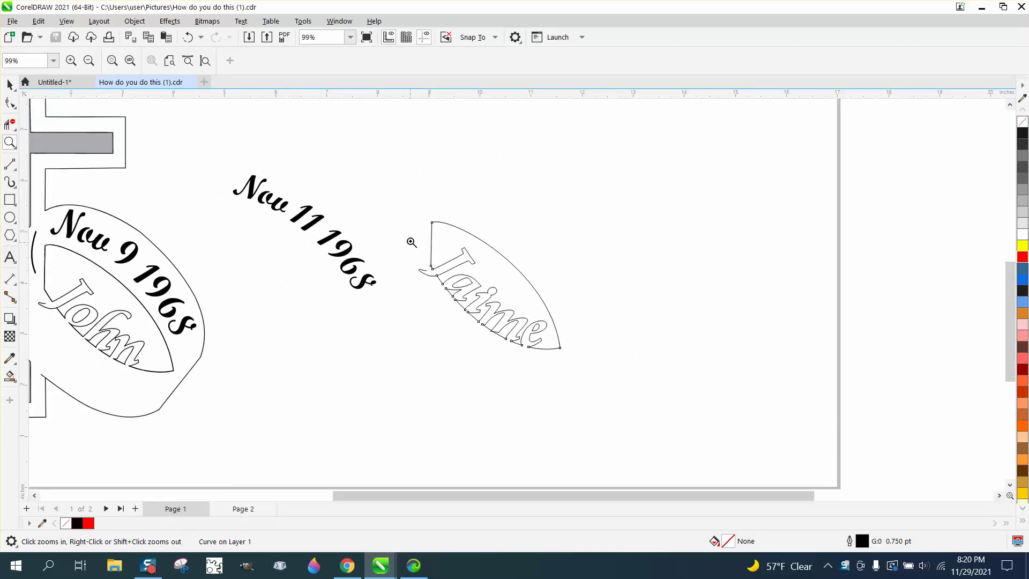
{"action": "left_click_drag", "start_coordinate": [409, 211], "coordinate": [608, 388]}
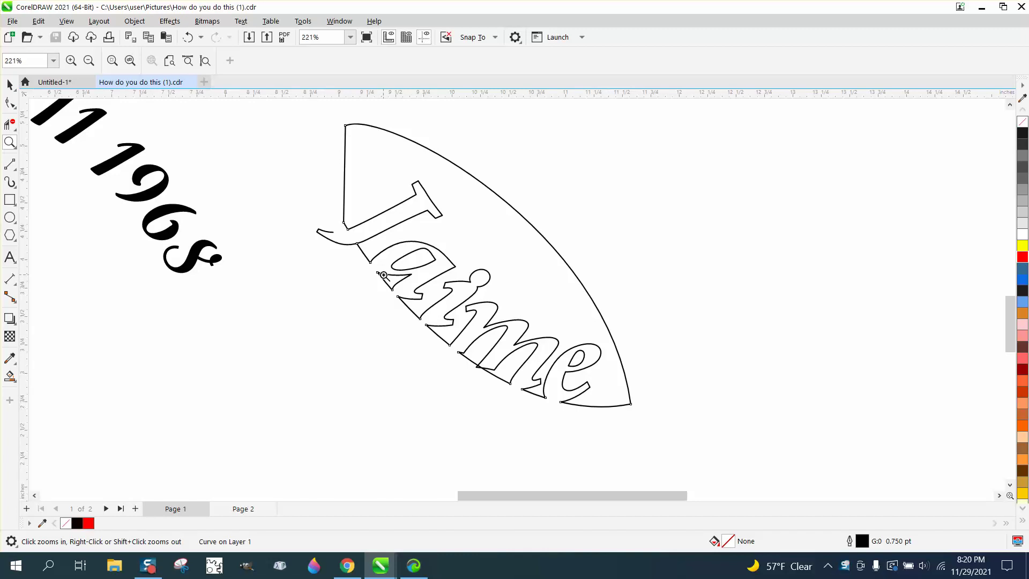
- Remove the black fill from the name text beside the red leaf and give the letters a red outline
{"action": "scroll", "coordinate": [384, 274], "scroll_direction": "down", "scroll_amount": 5}
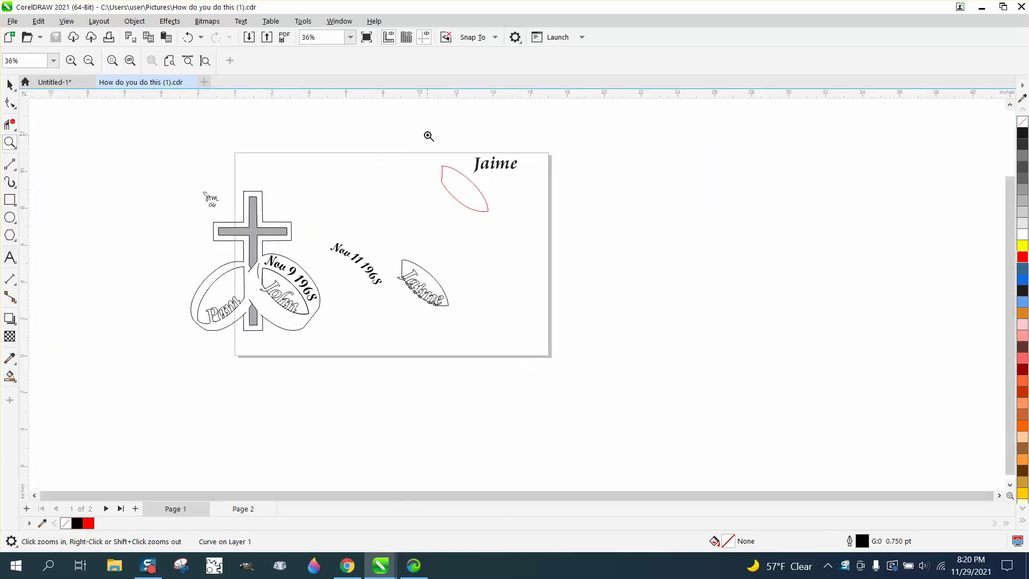
{"action": "left_click_drag", "start_coordinate": [420, 128], "coordinate": [578, 246]}
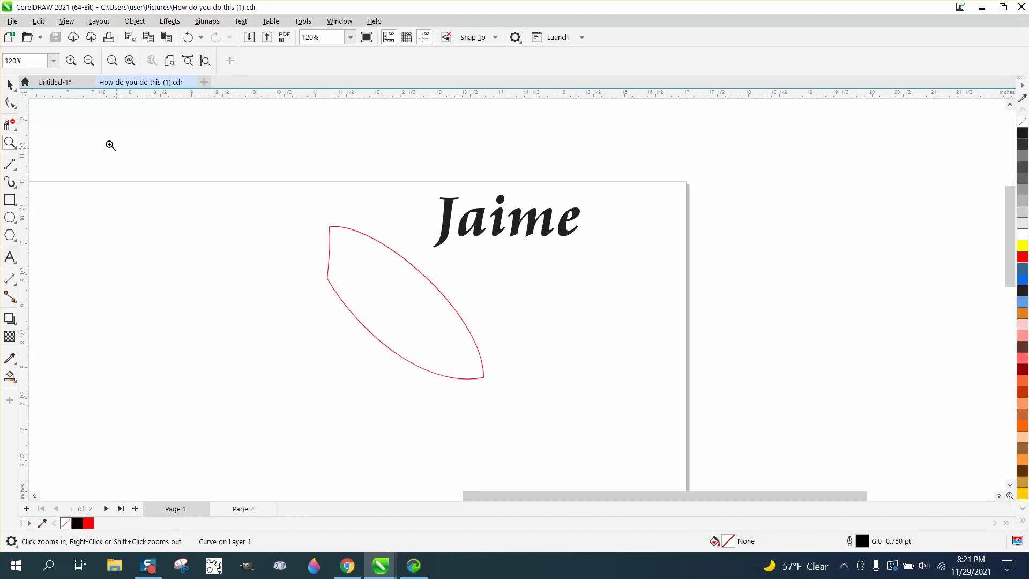
{"action": "left_click", "coordinate": [10, 85]}
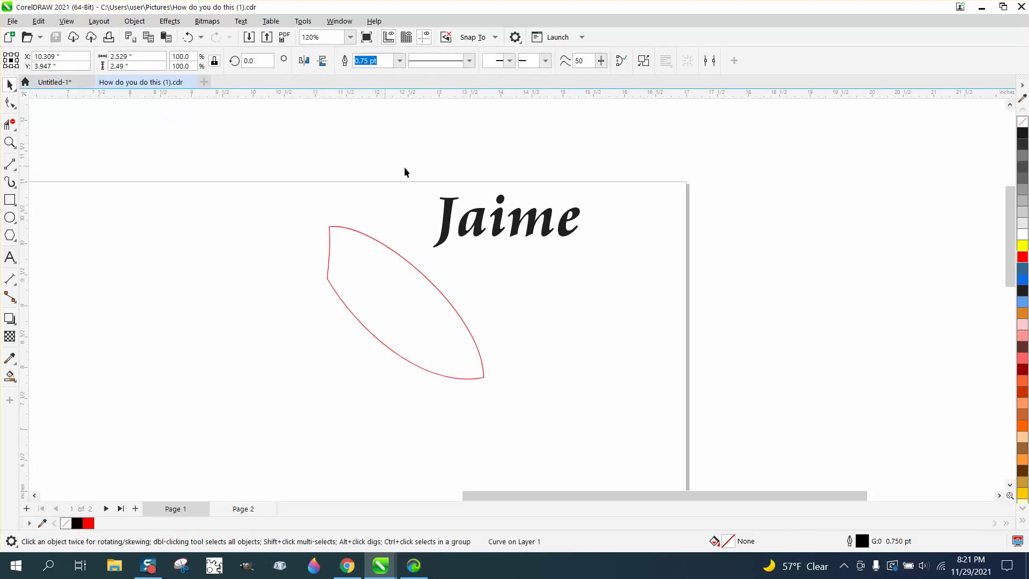
{"action": "left_click", "coordinate": [513, 220]}
{"action": "left_click", "coordinate": [1023, 124]}
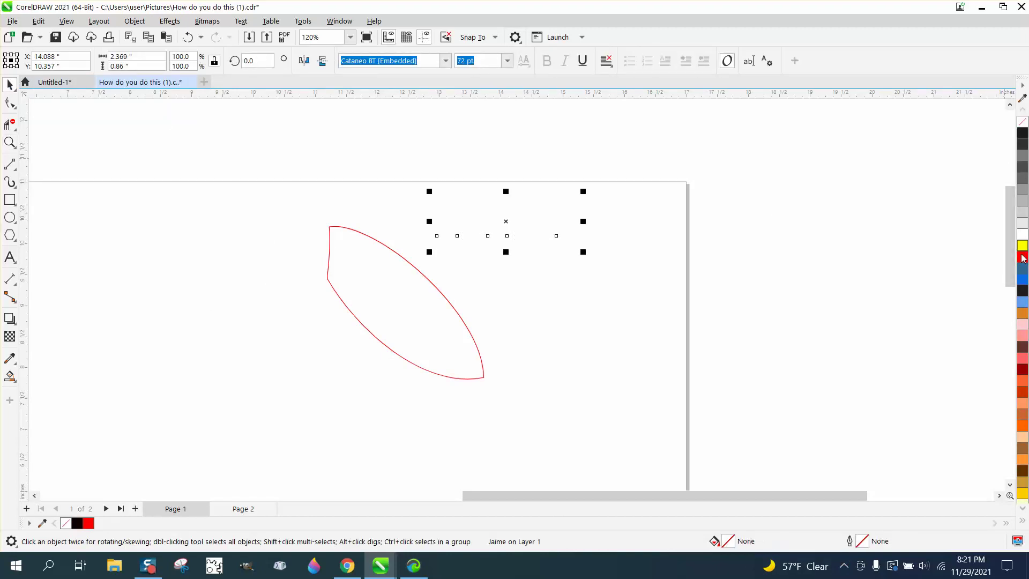
{"action": "right_click", "coordinate": [1022, 259]}
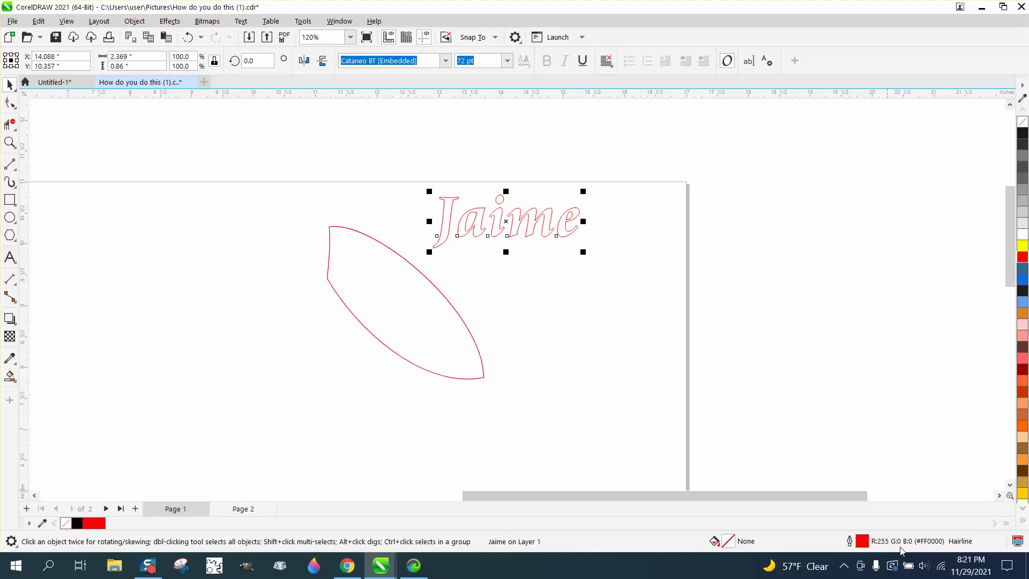
- Set the red leaf shape's outline width to Hairline
{"action": "left_click", "coordinate": [469, 332]}
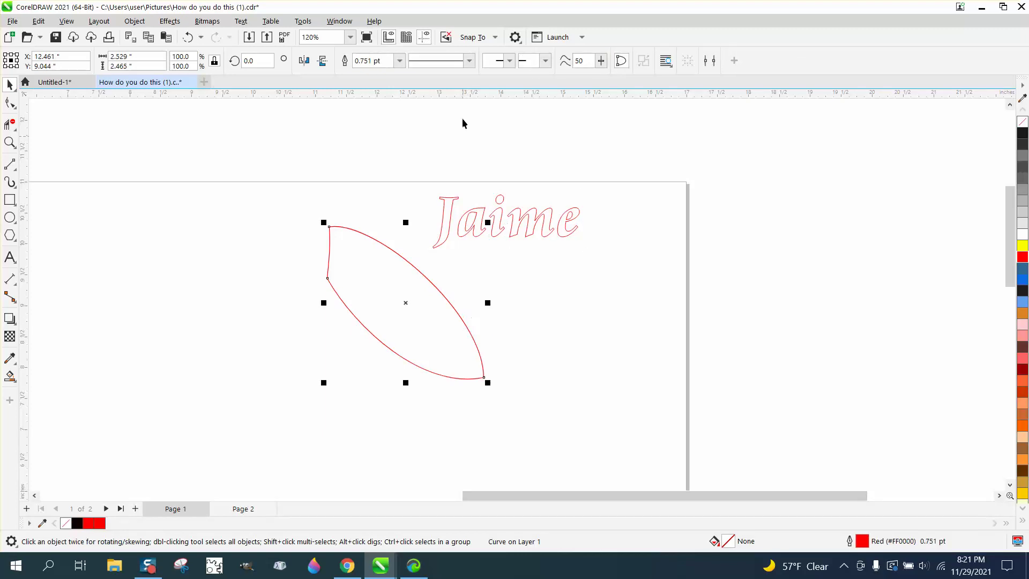
{"action": "left_click", "coordinate": [400, 60]}
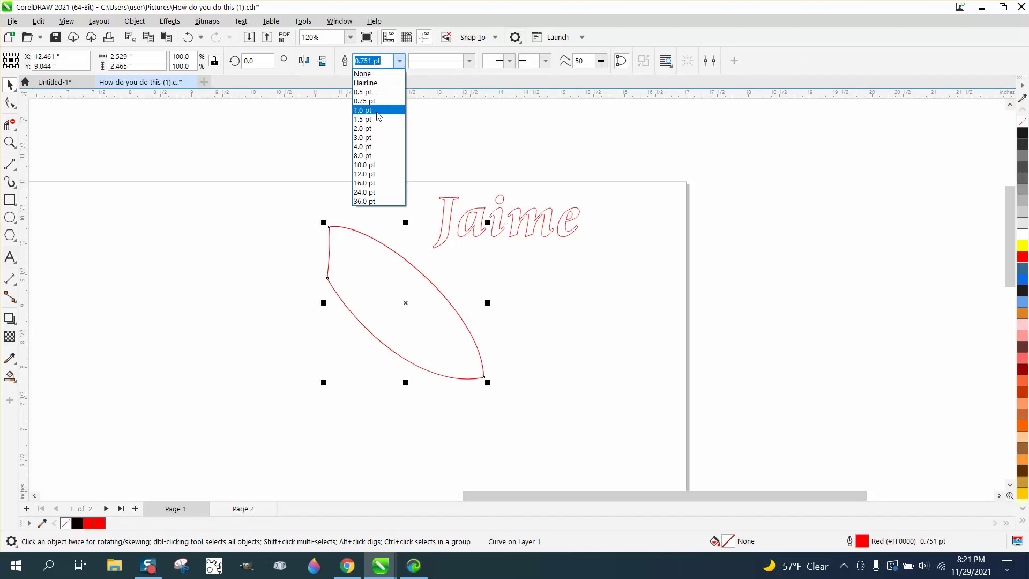
{"action": "left_click", "coordinate": [371, 86]}
{"action": "scroll", "coordinate": [501, 215], "scroll_direction": "down", "scroll_amount": 5}
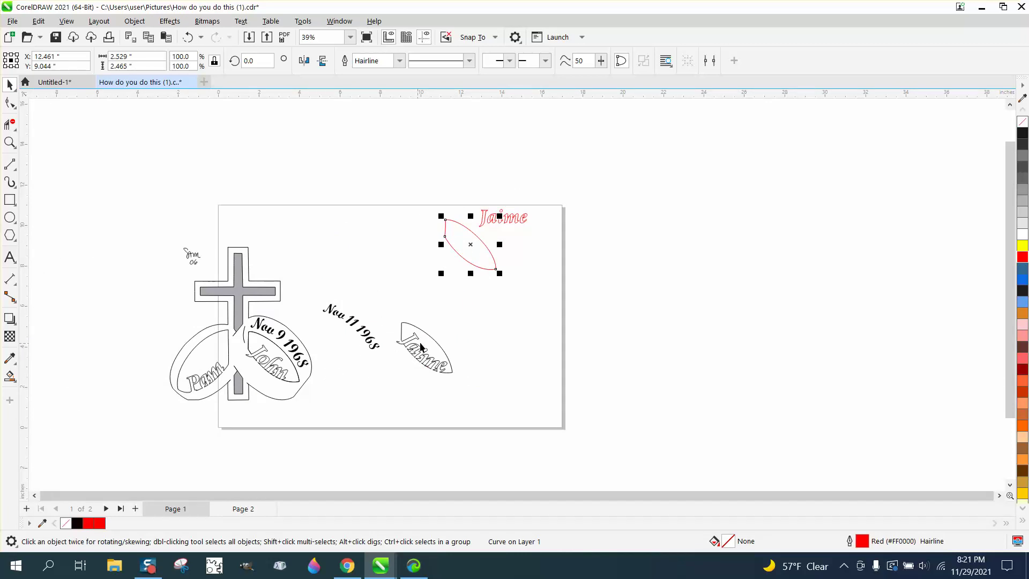
{"action": "left_click", "coordinate": [9, 142]}
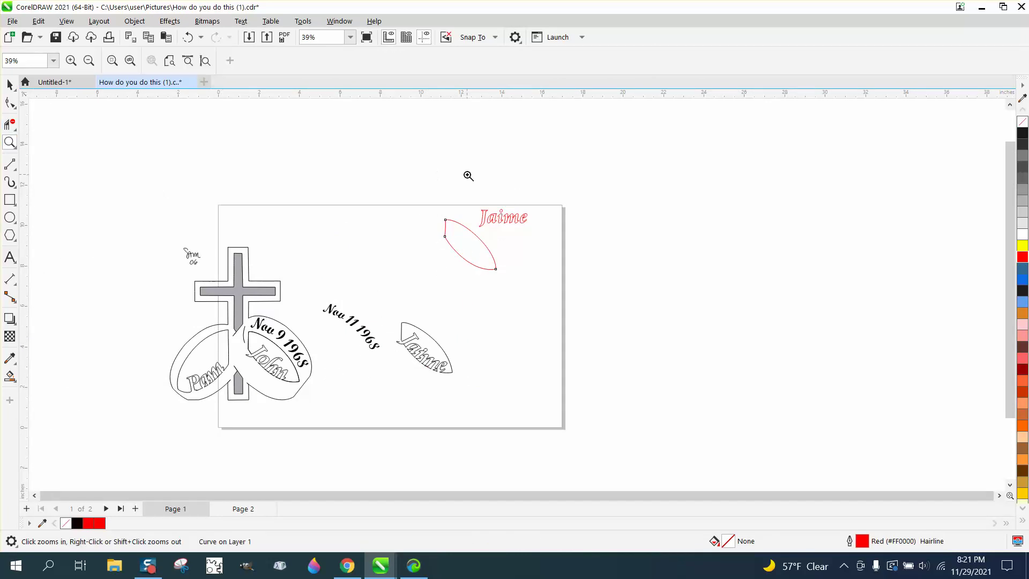
{"action": "left_click_drag", "start_coordinate": [425, 176], "coordinate": [595, 295]}
{"action": "key", "text": "space"}
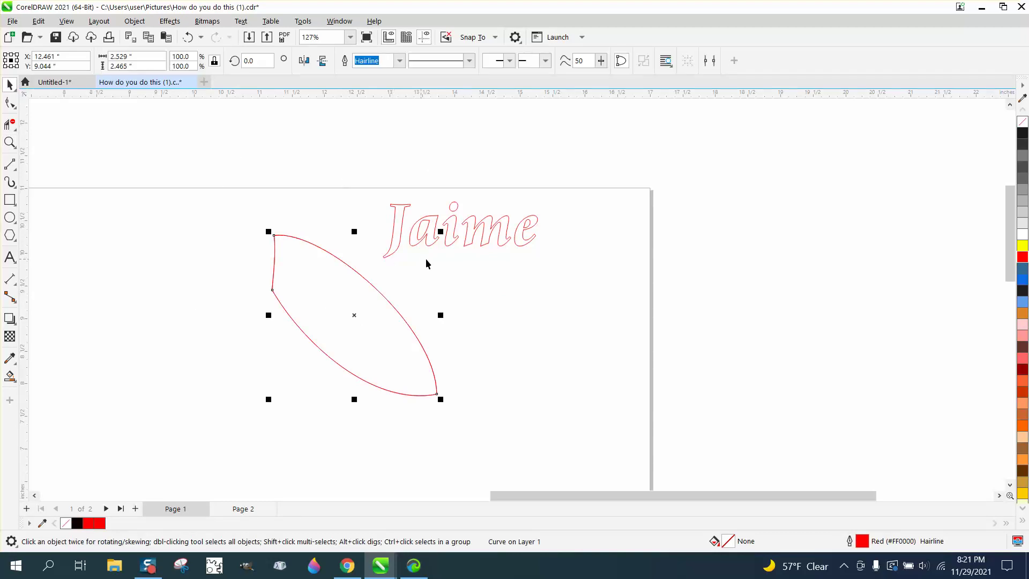
{"action": "left_click", "coordinate": [188, 37]}
{"action": "left_click", "coordinate": [349, 110]}
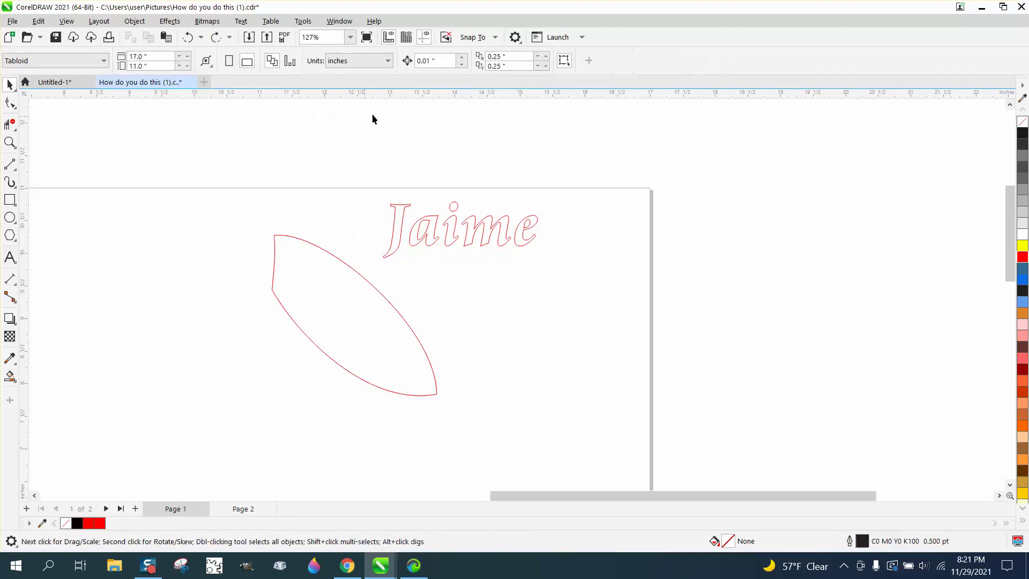
- Set the nudge distance to 4 inches and duplicate the red leaf shape so the two copies sit 4 inches apart horizontally
{"action": "left_click", "coordinate": [309, 245]}
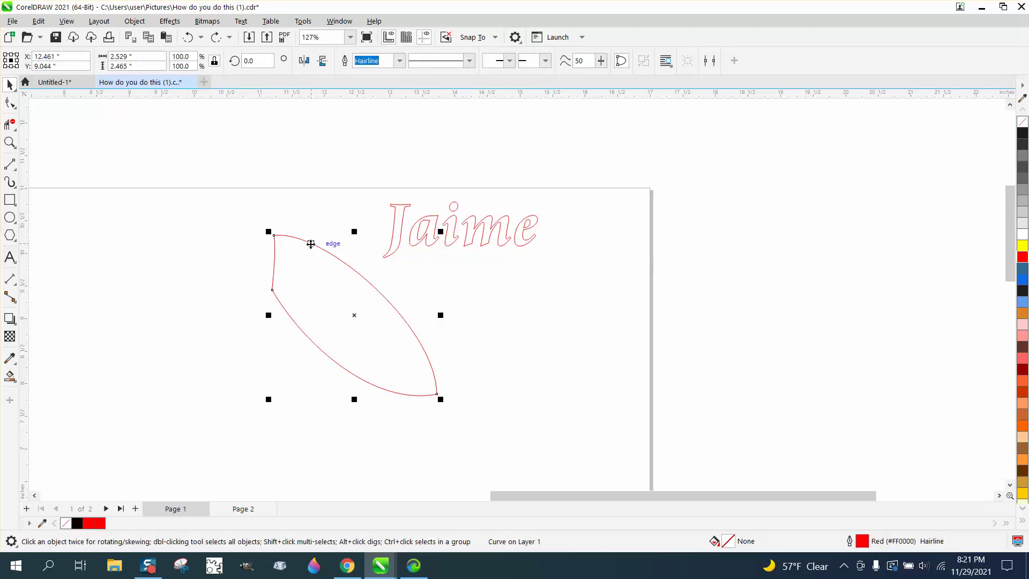
{"action": "left_click", "coordinate": [277, 146]}
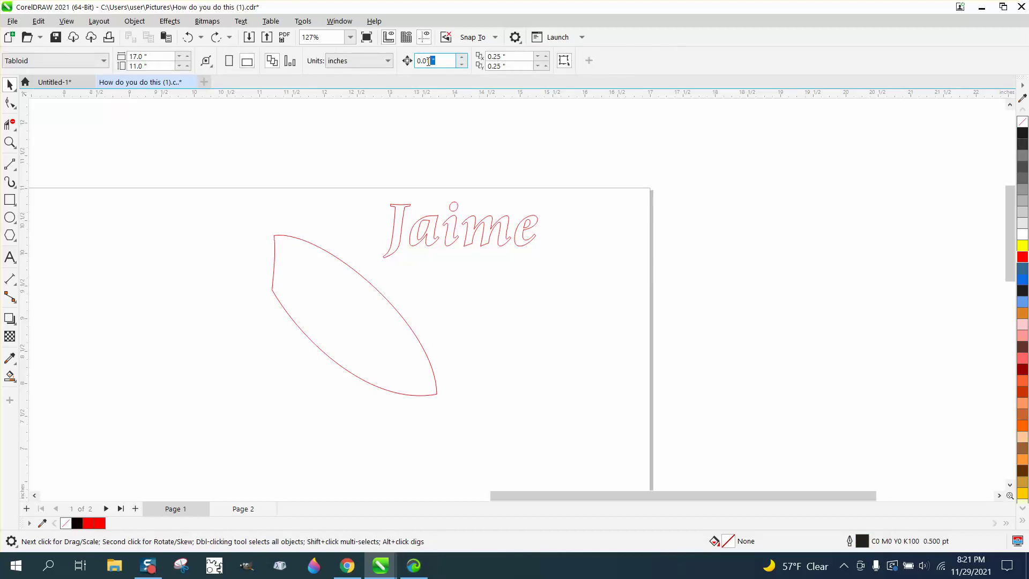
{"action": "type", "text": "4"}
{"action": "left_click", "coordinate": [397, 301]}
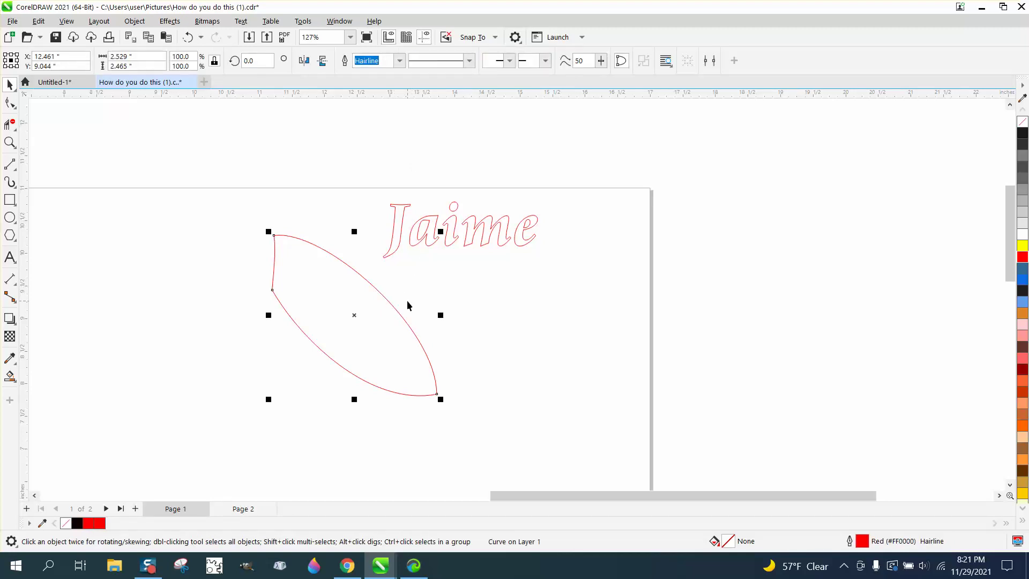
{"action": "key", "text": "Right"}
{"action": "key", "text": "KP_Add"}
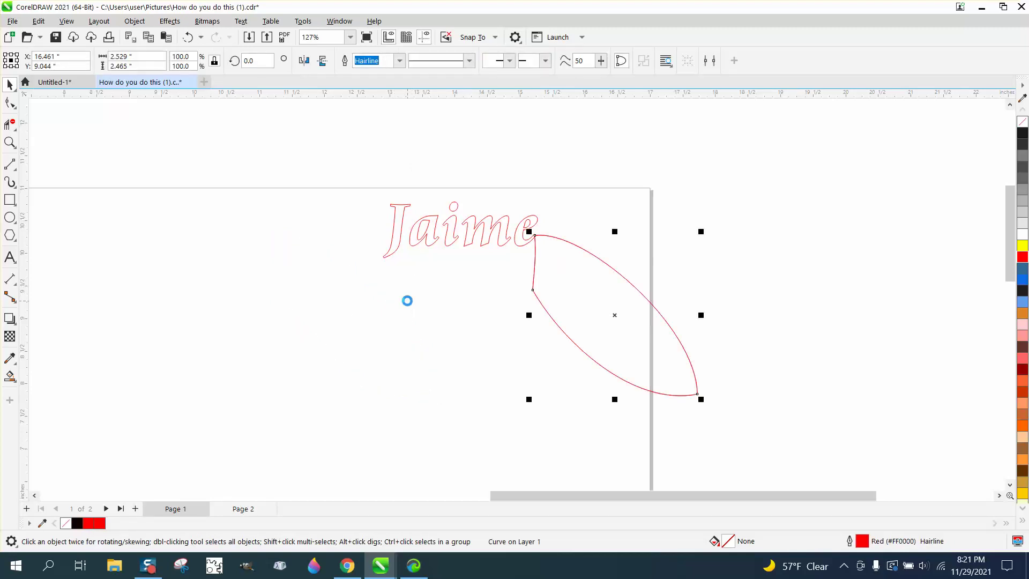
{"action": "key", "text": "Left"}
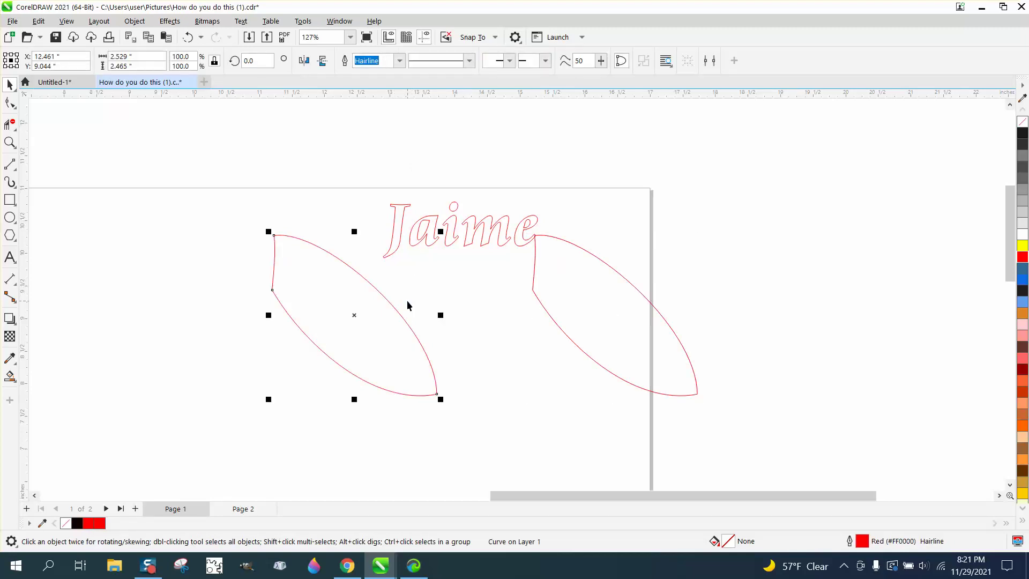
- Try to fit the name text to the lower edge of the original closed leaf shape, and undo it
{"action": "left_click", "coordinate": [456, 239]}
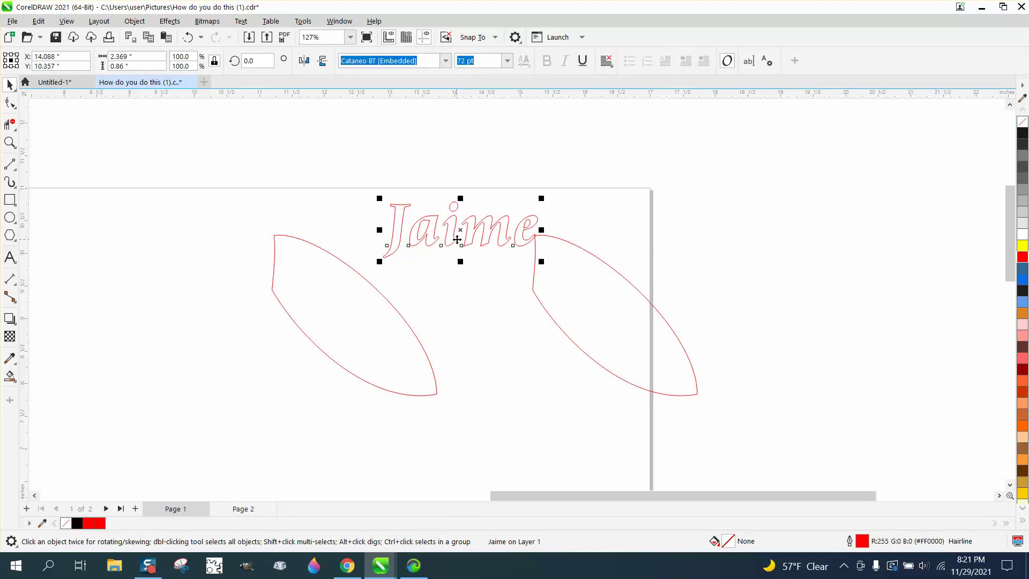
{"action": "left_click", "coordinate": [238, 22]}
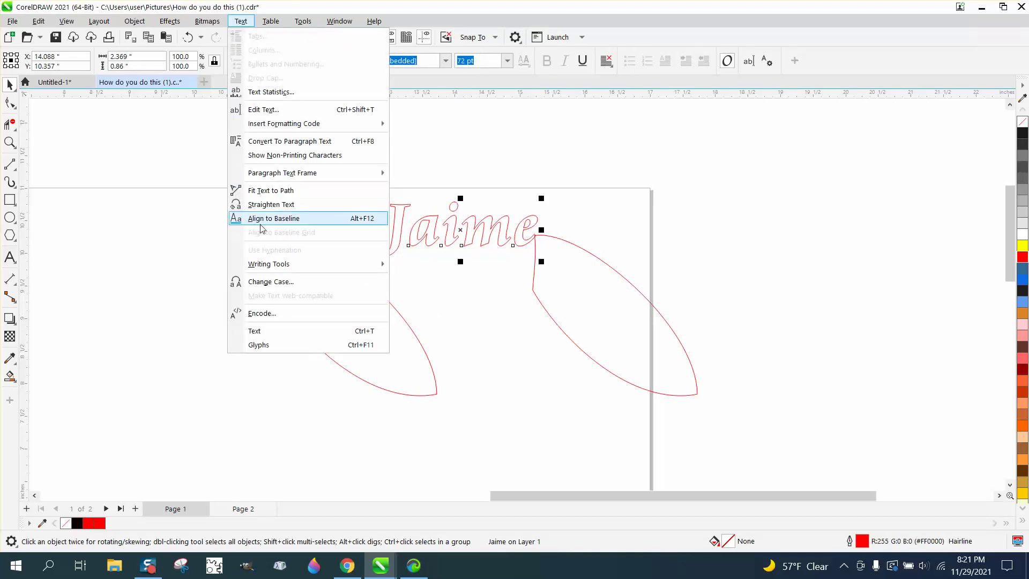
{"action": "left_click", "coordinate": [264, 191]}
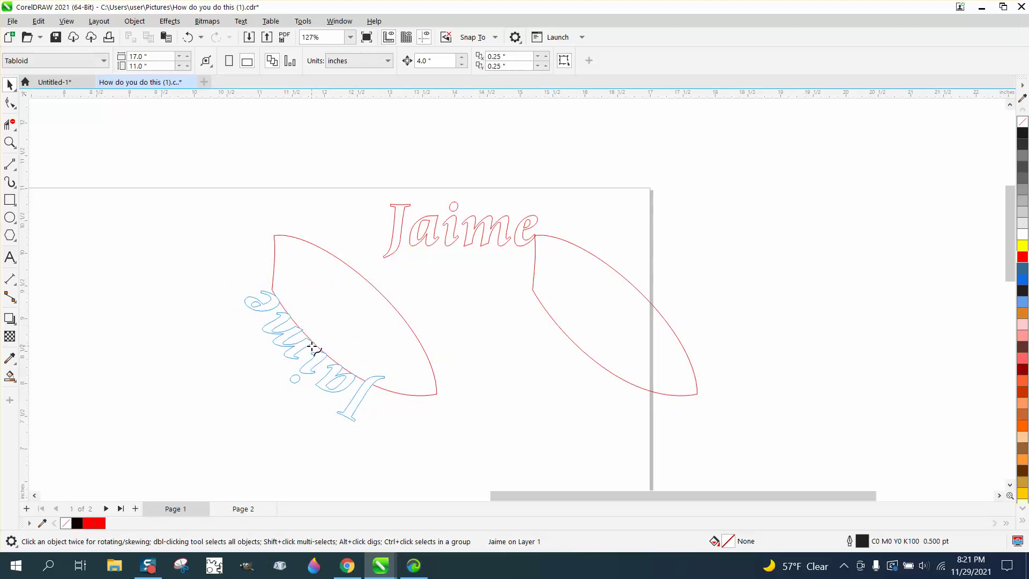
{"action": "left_click", "coordinate": [313, 348]}
{"action": "left_click", "coordinate": [188, 37]}
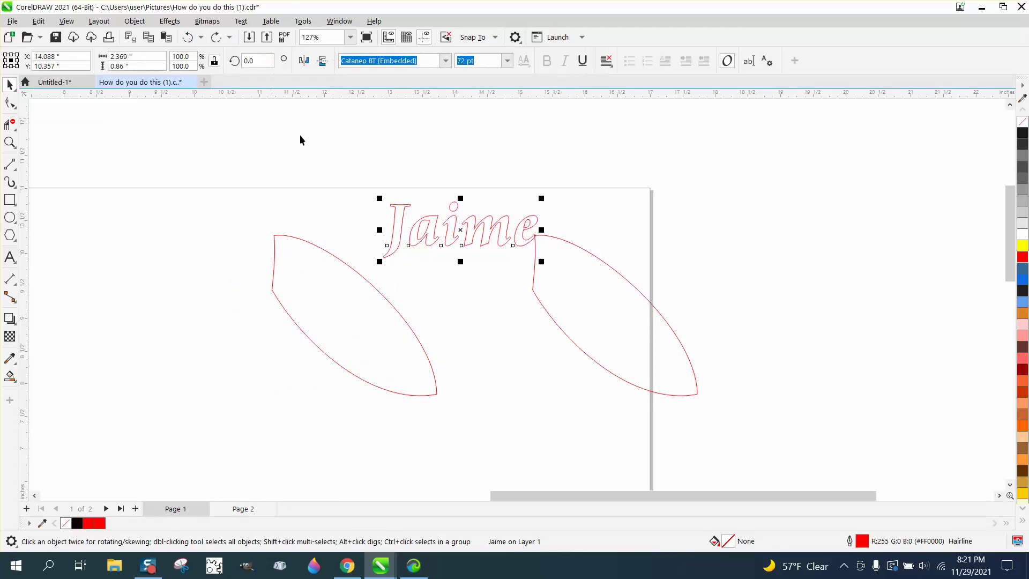
- Draw two short lines, about 0.27 by 0.19 in and 0.12 by 0.33 in, across both ends of the original leaf's lower curve
{"action": "left_click", "coordinate": [10, 142]}
{"action": "left_click_drag", "start_coordinate": [236, 208], "coordinate": [552, 441]}
{"action": "left_click", "coordinate": [9, 102]}
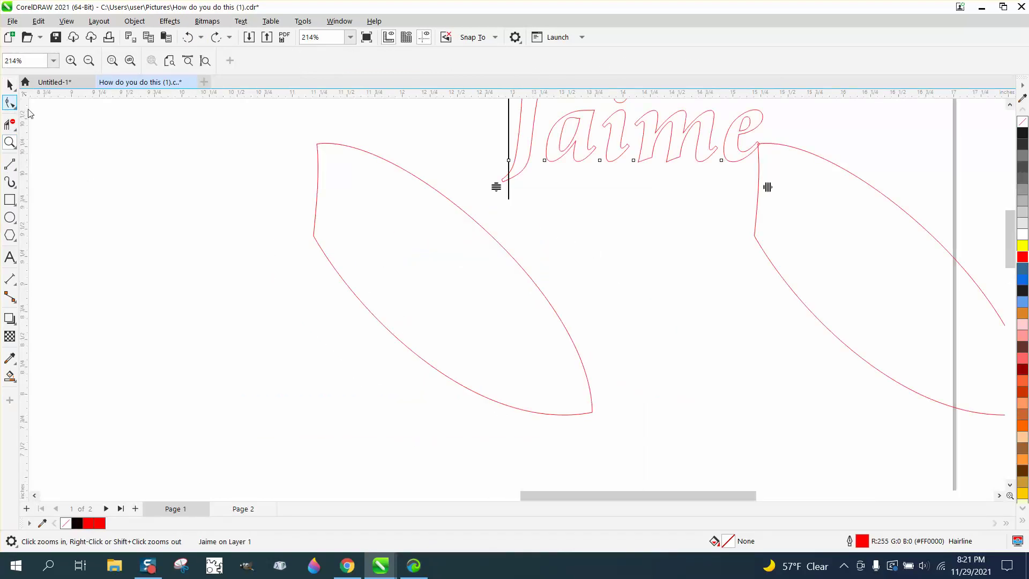
{"action": "left_click", "coordinate": [314, 237]}
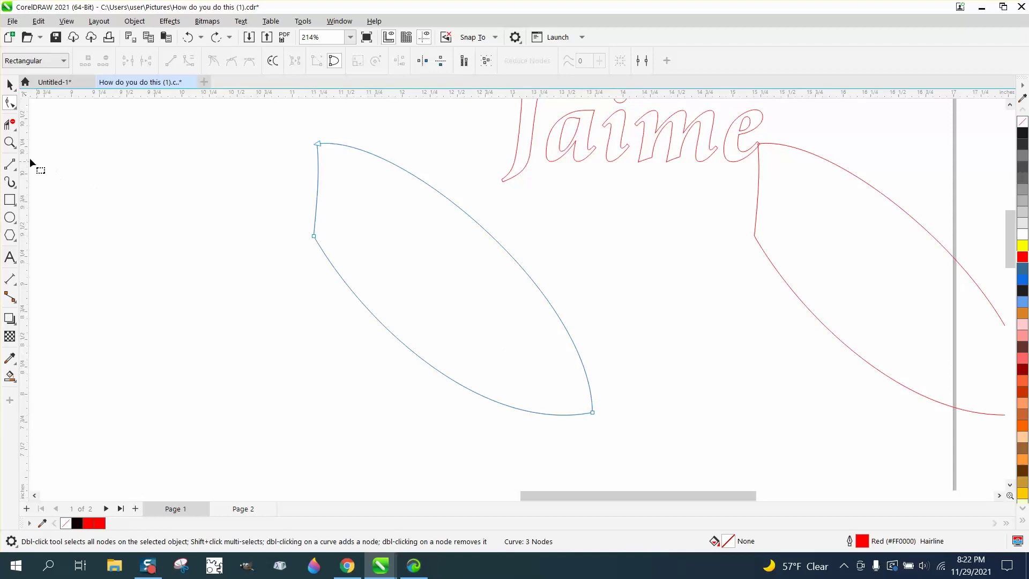
{"action": "left_click", "coordinate": [9, 164]}
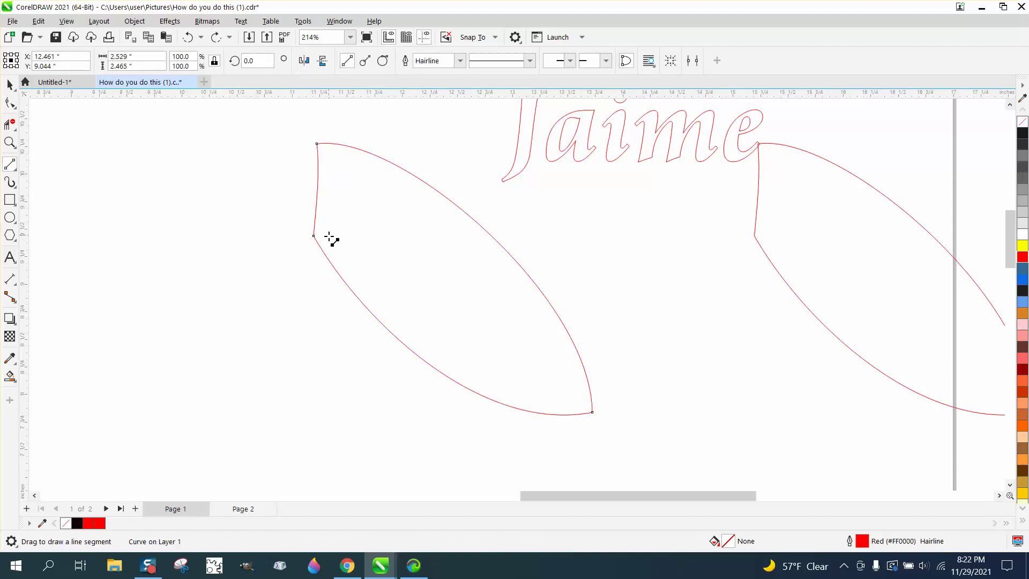
{"action": "left_click_drag", "start_coordinate": [332, 237], "coordinate": [301, 257]}
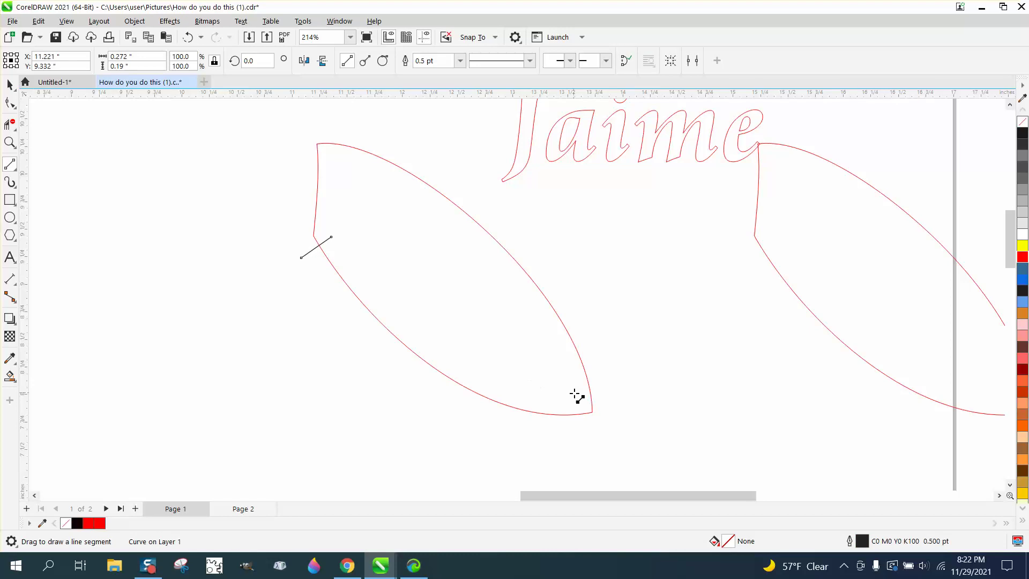
{"action": "left_click_drag", "start_coordinate": [577, 399], "coordinate": [589, 435]}
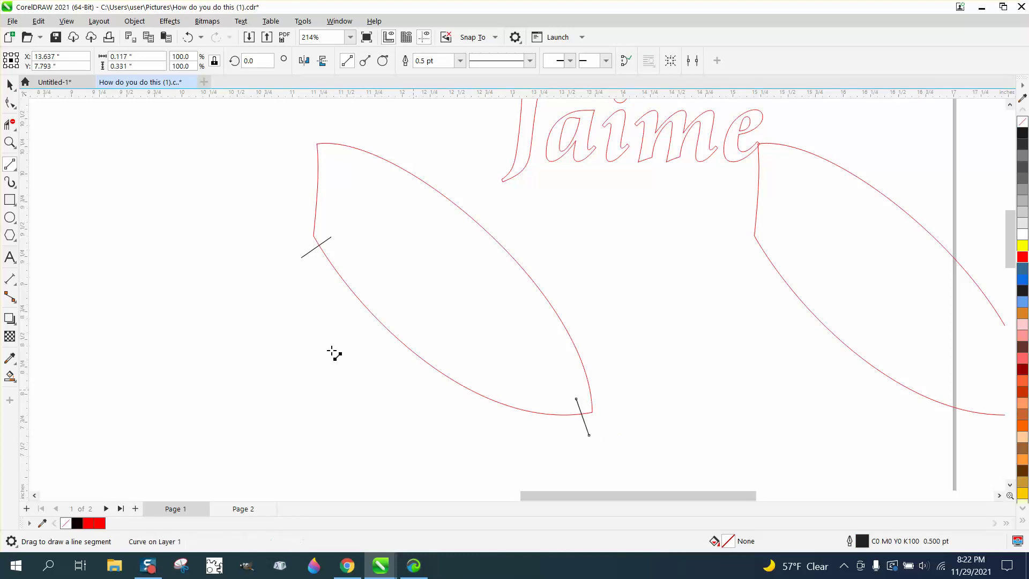
- Trim away the original leaf's side and upper edges with virtual segment deletion and delete both short cutting lines, keeping only the lower curve
{"action": "left_click", "coordinate": [7, 126]}
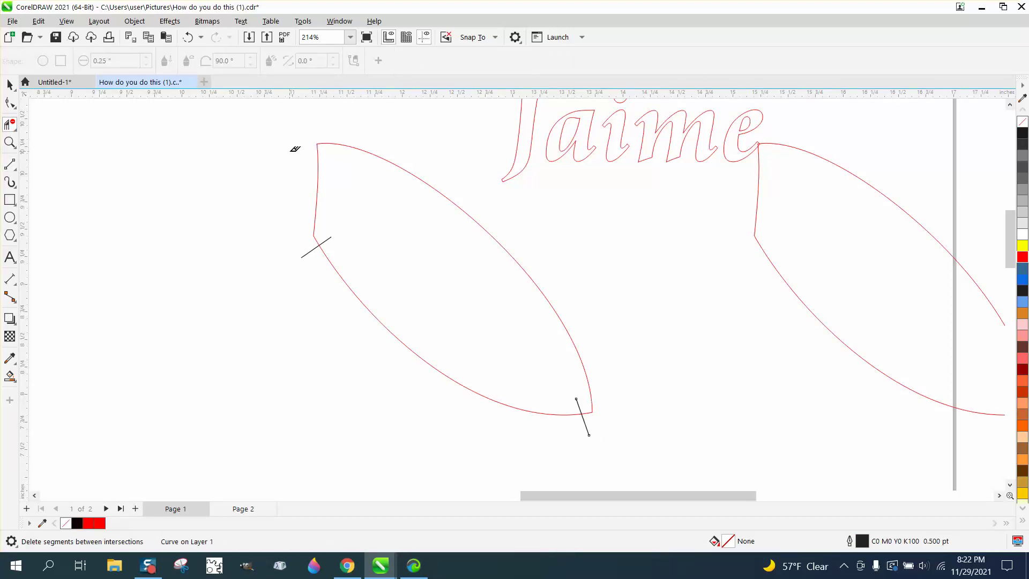
{"action": "left_click_drag", "start_coordinate": [293, 150], "coordinate": [395, 162]}
{"action": "key", "text": "space"}
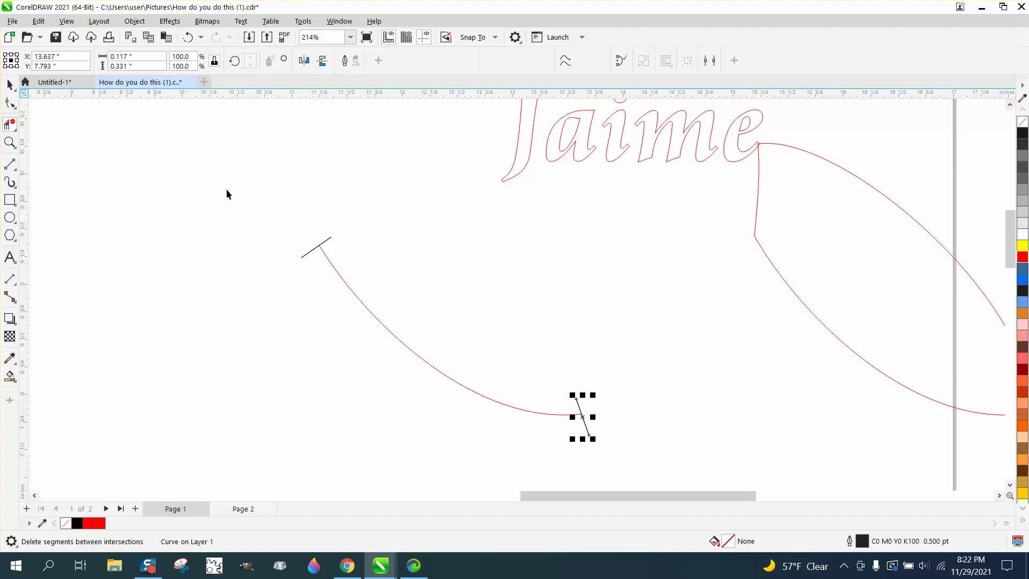
{"action": "left_click_drag", "start_coordinate": [300, 231], "coordinate": [350, 261]}
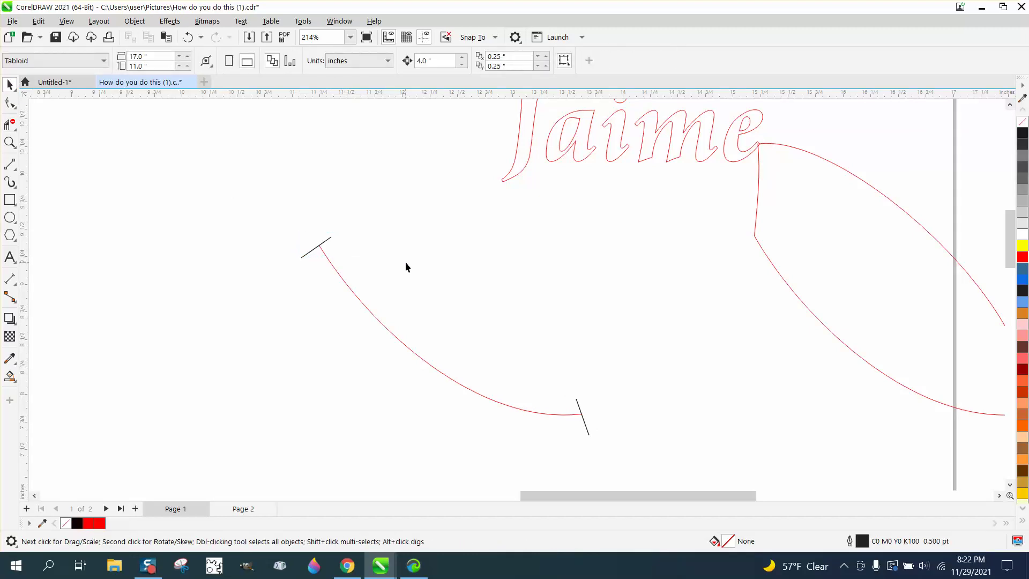
{"action": "left_click", "coordinate": [333, 236]}
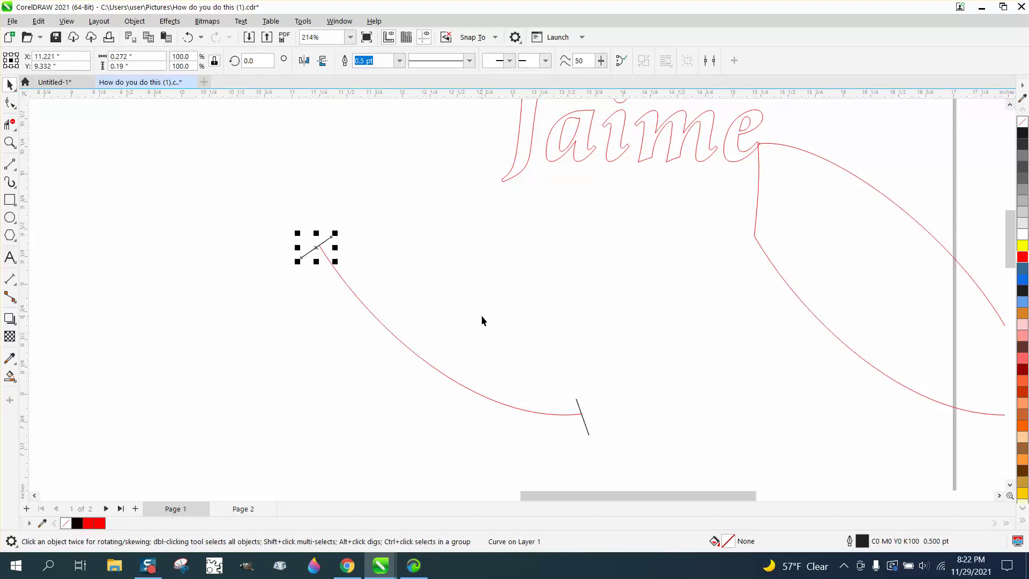
{"action": "key", "text": "Delete"}
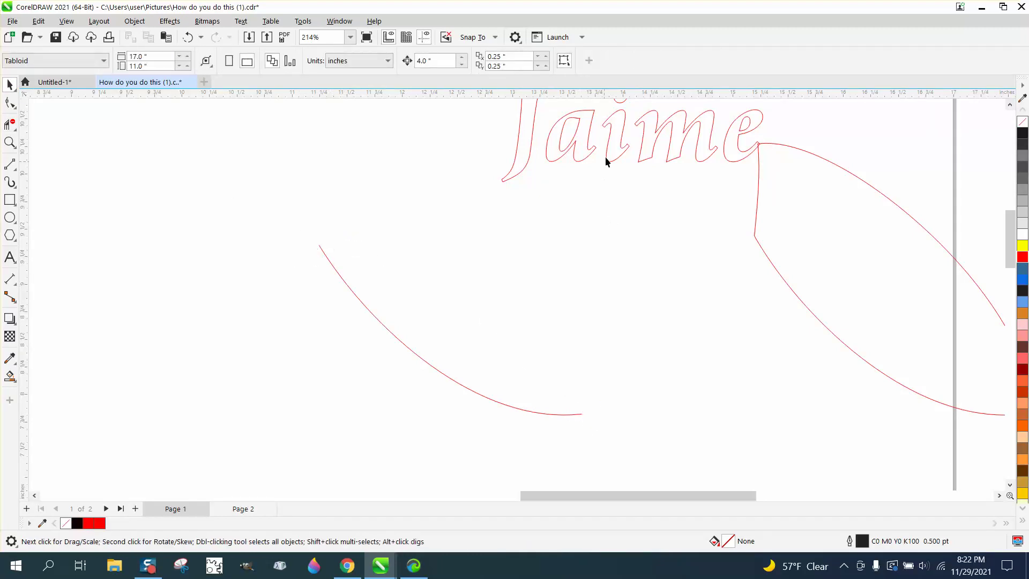
- Move the outlined name next to the trimmed lower curve and fit it to that curve with about a 0.271 in offset
{"action": "left_click_drag", "start_coordinate": [617, 157], "coordinate": [503, 271]}
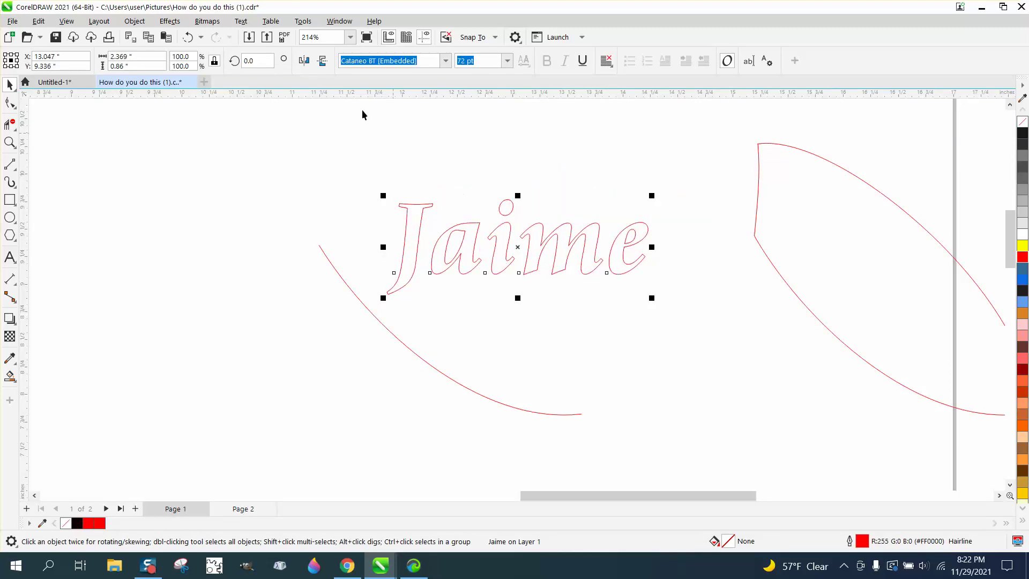
{"action": "left_click", "coordinate": [242, 23]}
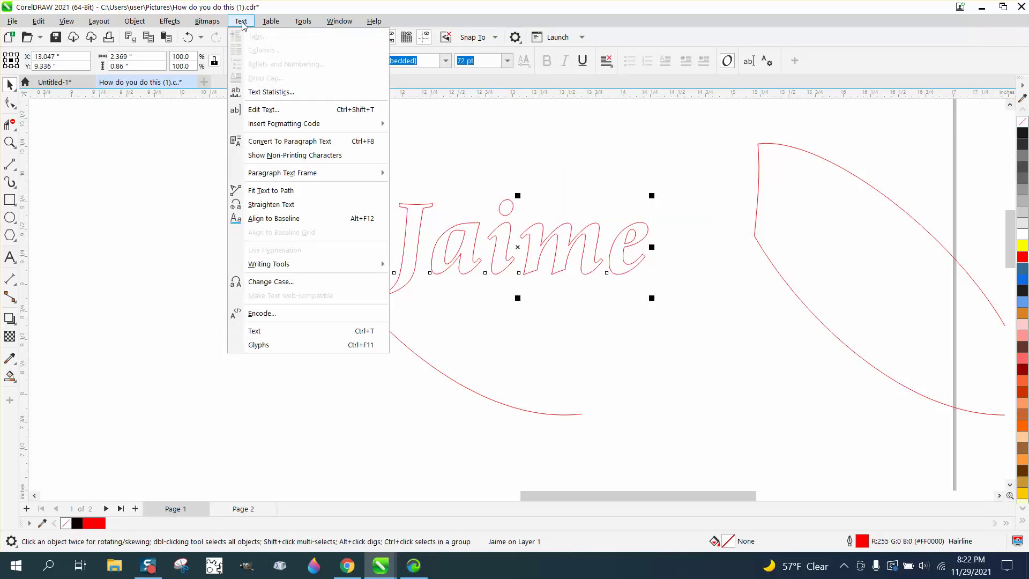
{"action": "left_click", "coordinate": [284, 191]}
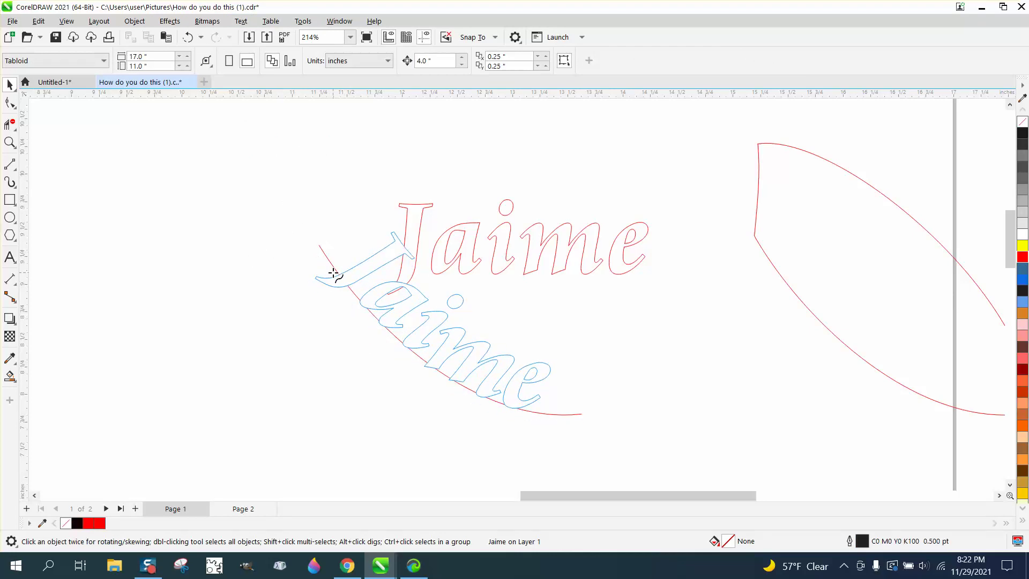
{"action": "left_click", "coordinate": [334, 273]}
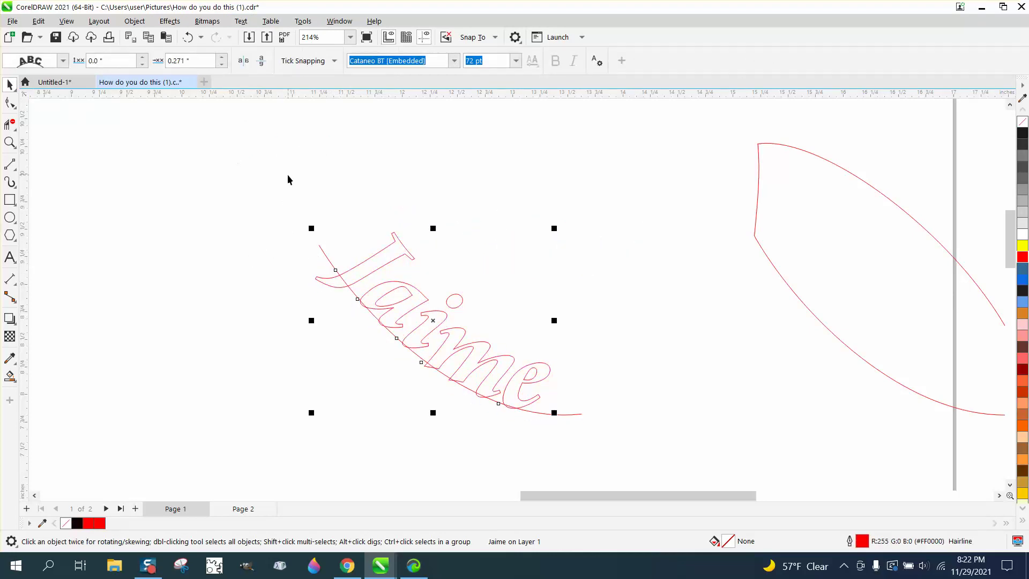
- Break the fitted name apart from its curve and move it 4 inches right onto the closed leaf copy
{"action": "left_click_drag", "start_coordinate": [280, 173], "coordinate": [652, 464]}
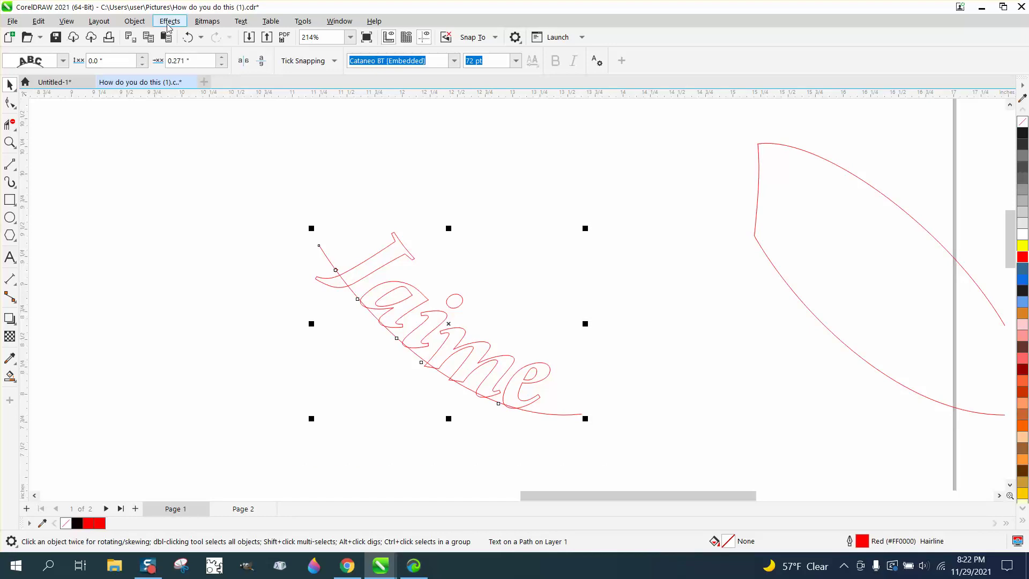
{"action": "left_click", "coordinate": [142, 24]}
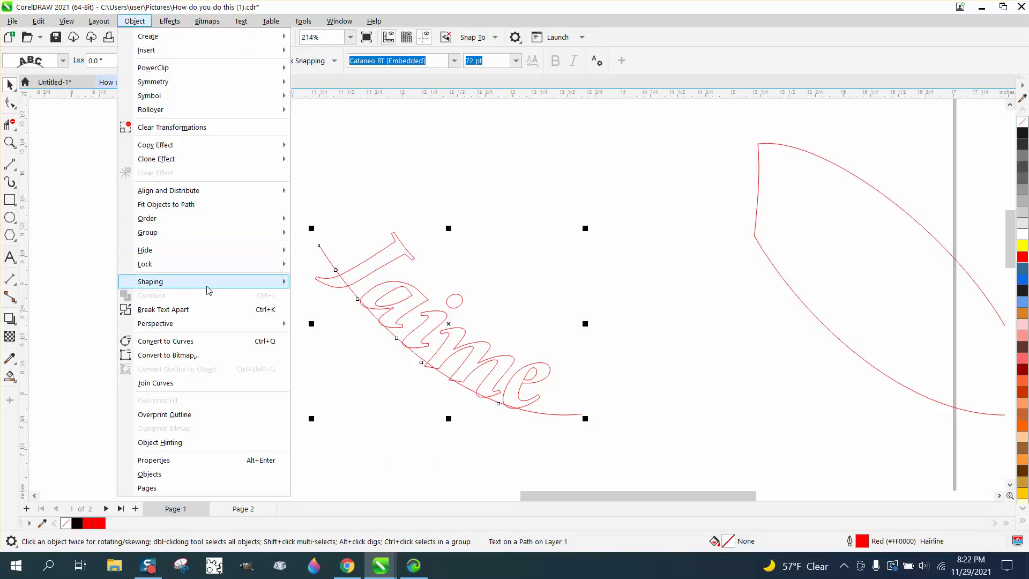
{"action": "left_click", "coordinate": [194, 310]}
{"action": "left_click", "coordinate": [402, 159]}
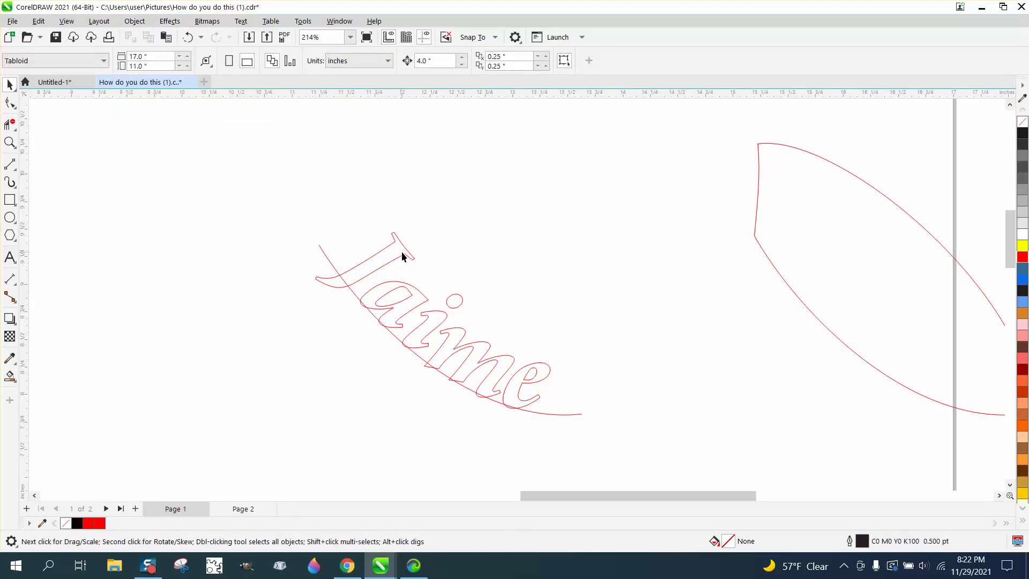
{"action": "left_click", "coordinate": [405, 254]}
{"action": "key", "text": "Right"}
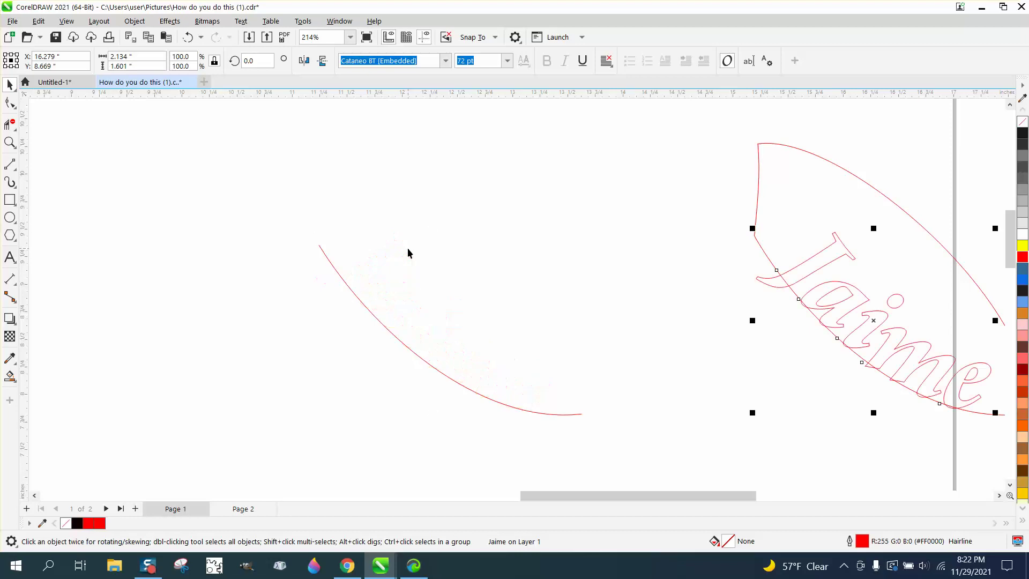
- Try to cut the whole name out of the closed leaf with Back Minus Front, and undo it
{"action": "scroll", "coordinate": [367, 234], "scroll_direction": "down", "scroll_amount": 2}
{"action": "left_click_drag", "start_coordinate": [546, 129], "coordinate": [761, 338]}
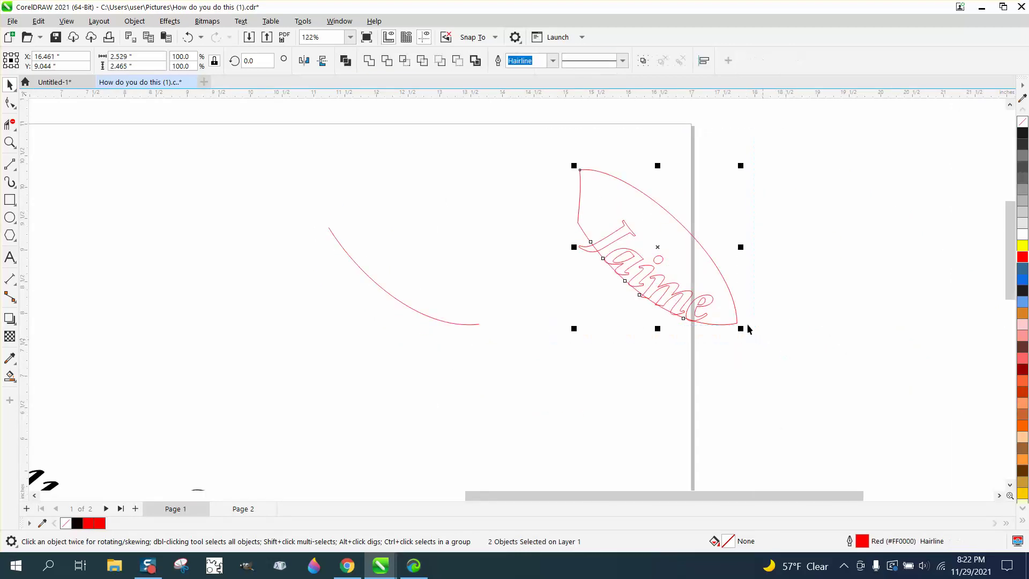
{"action": "left_click", "coordinate": [457, 61]}
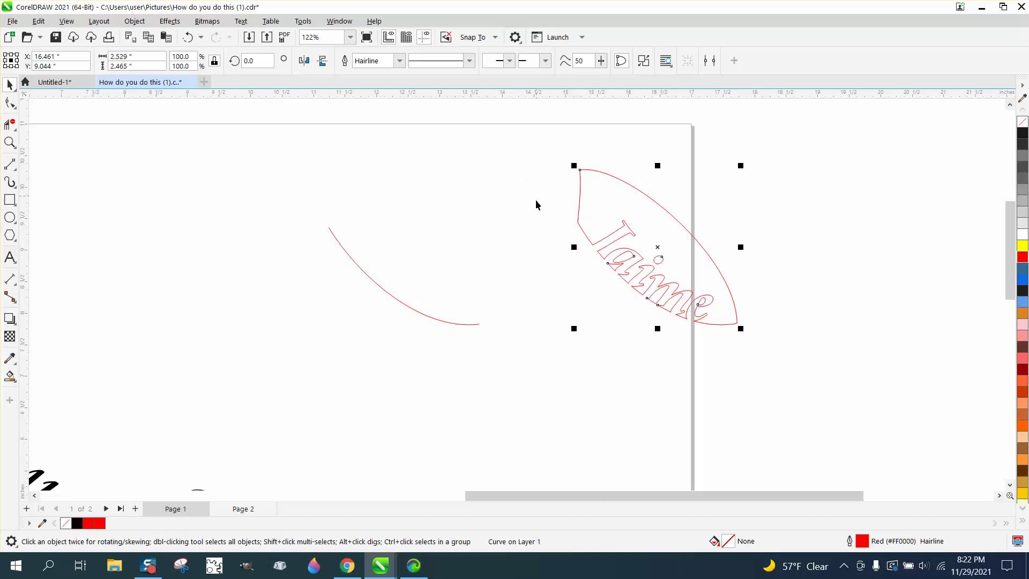
{"action": "left_click", "coordinate": [188, 37]}
- Try to weld the name and the closed leaf together, and undo the weld
{"action": "left_click_drag", "start_coordinate": [532, 138], "coordinate": [853, 402]}
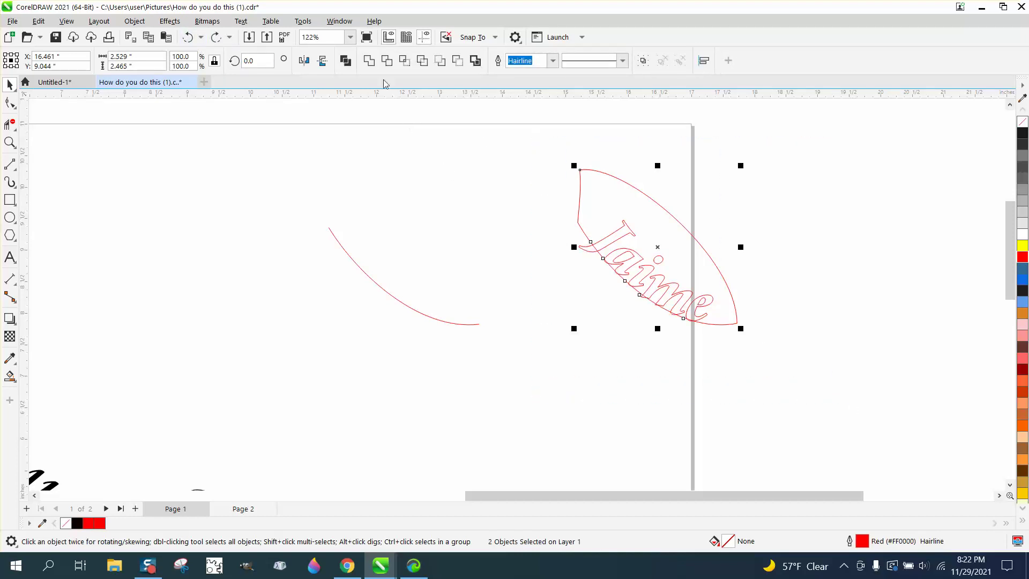
{"action": "left_click", "coordinate": [370, 61]}
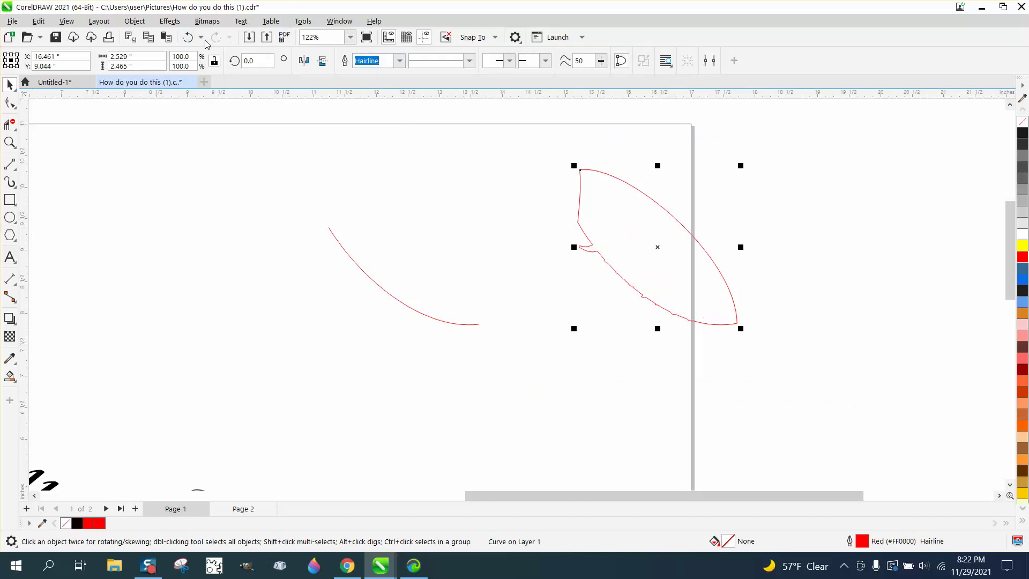
{"action": "left_click", "coordinate": [188, 37]}
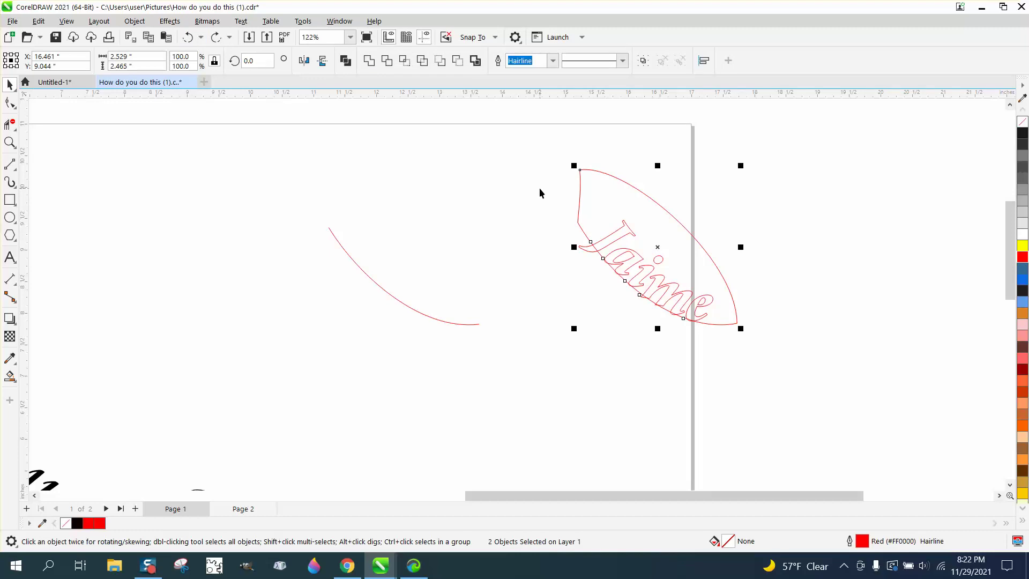
{"action": "left_click", "coordinate": [518, 230]}
- Break the name on the closed leaf apart into separate letters
{"action": "left_click", "coordinate": [591, 250]}
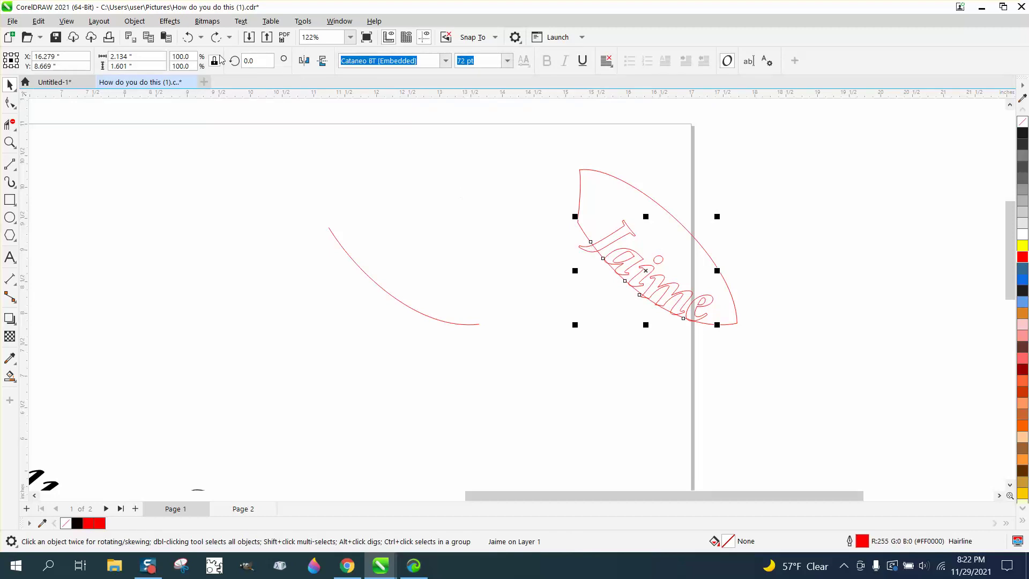
{"action": "left_click", "coordinate": [134, 21]}
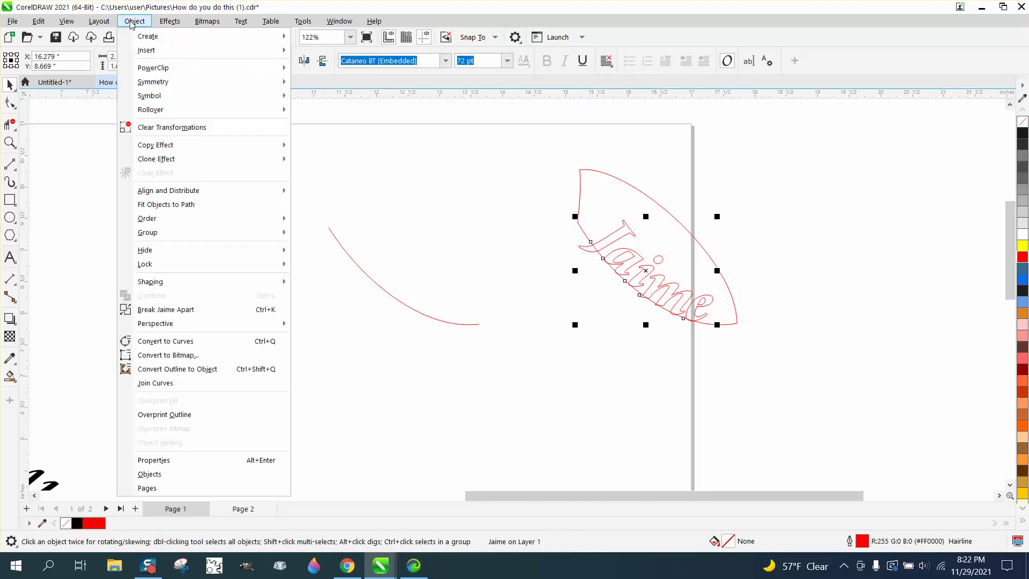
{"action": "left_click", "coordinate": [208, 313]}
{"action": "left_click", "coordinate": [602, 232]}
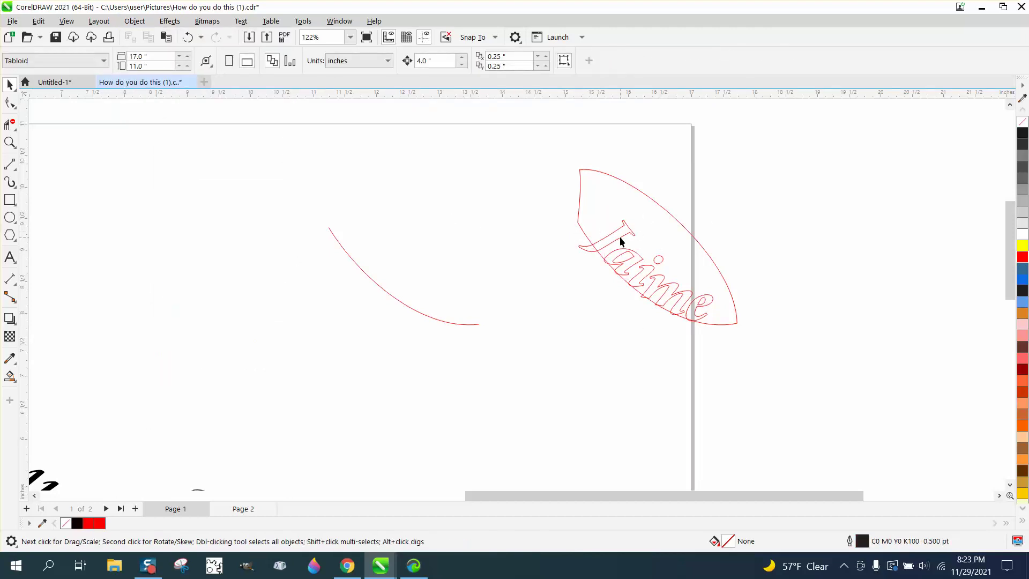
- Convert the name's first letter to curves and place a duplicate of it 4 inches to its left
{"action": "left_click", "coordinate": [621, 240]}
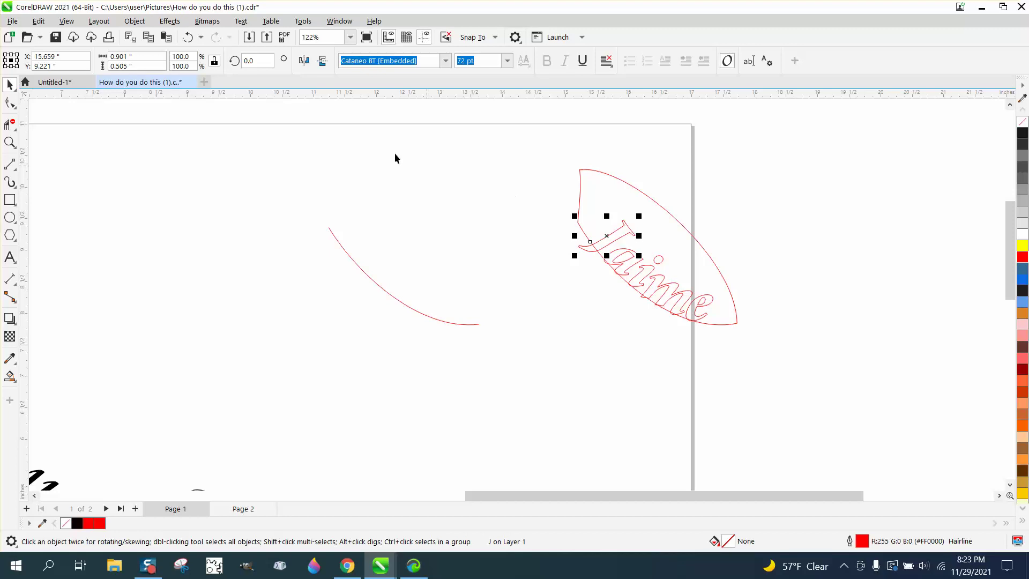
{"action": "left_click", "coordinate": [134, 22]}
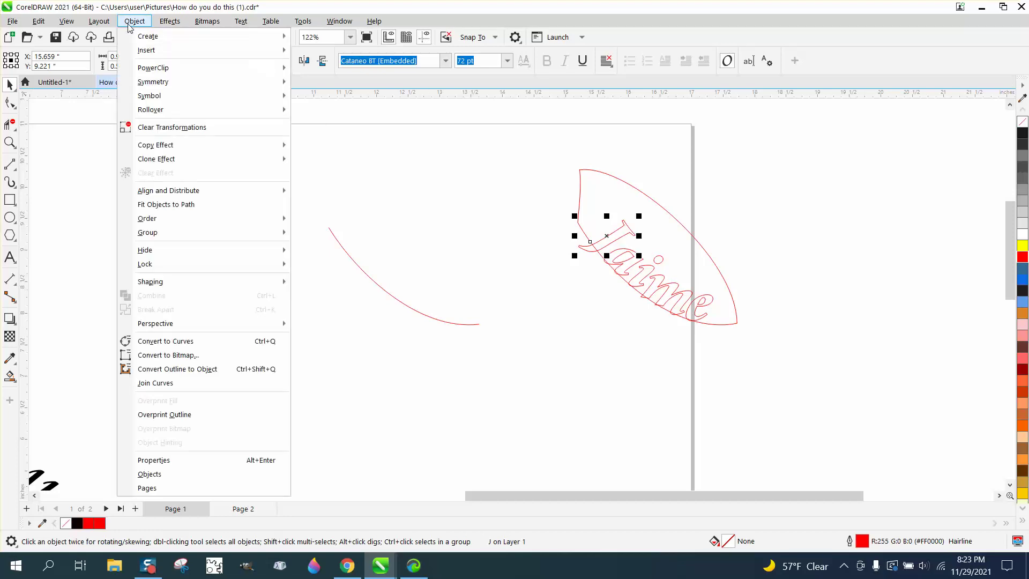
{"action": "left_click", "coordinate": [170, 344]}
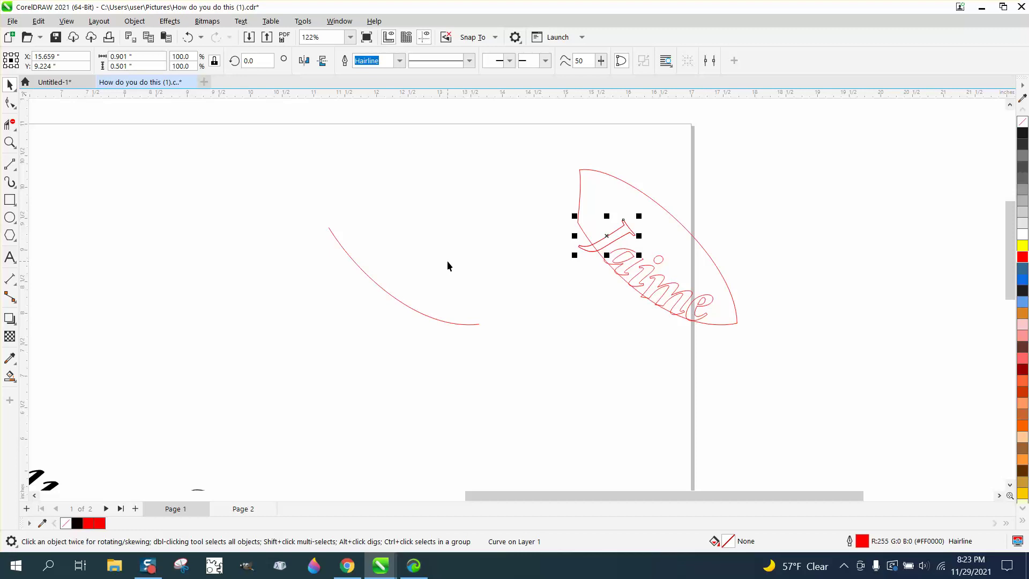
{"action": "key", "text": "ctrl+d"}
- Delete the separate lower curve and cut all the letters out of the closed leaf with Back Minus Front
{"action": "left_click", "coordinate": [394, 295]}
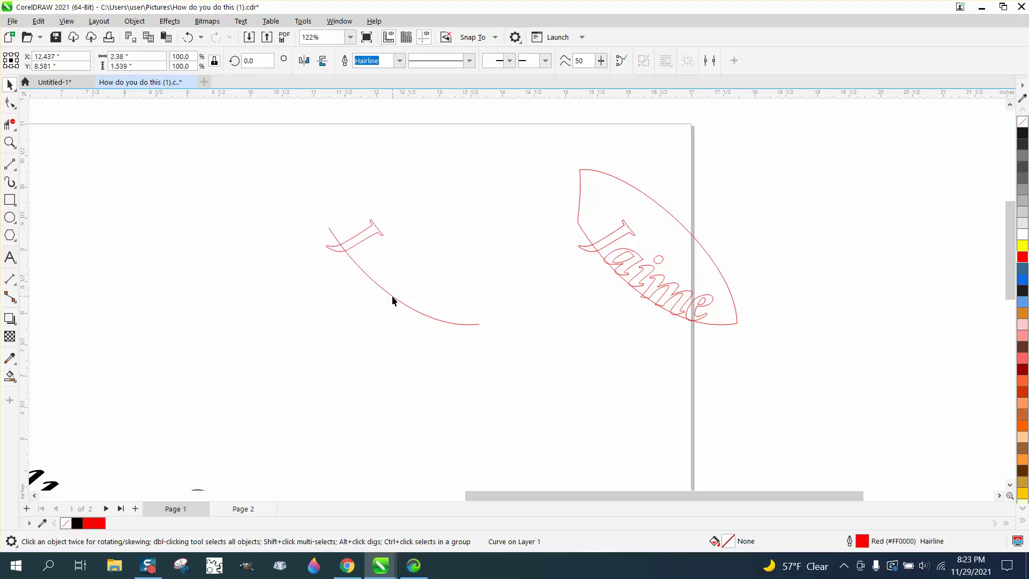
{"action": "key", "text": "Delete"}
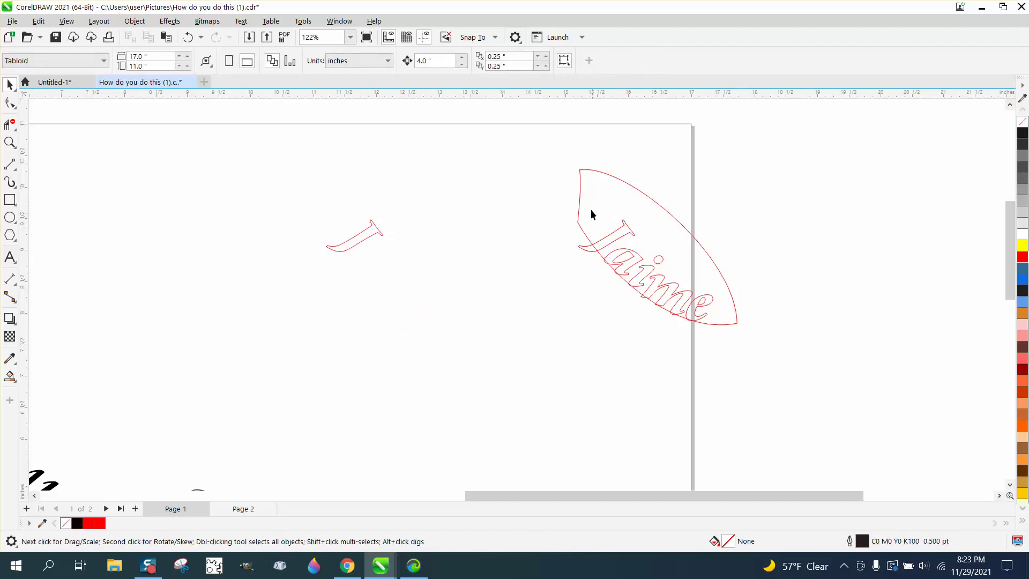
{"action": "left_click_drag", "start_coordinate": [565, 148], "coordinate": [799, 363]}
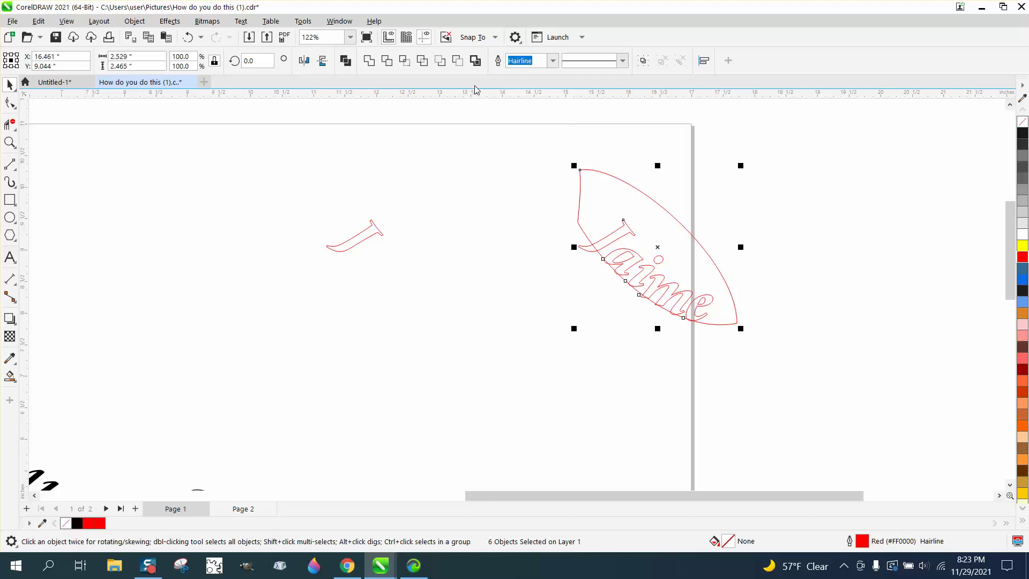
{"action": "left_click", "coordinate": [459, 60]}
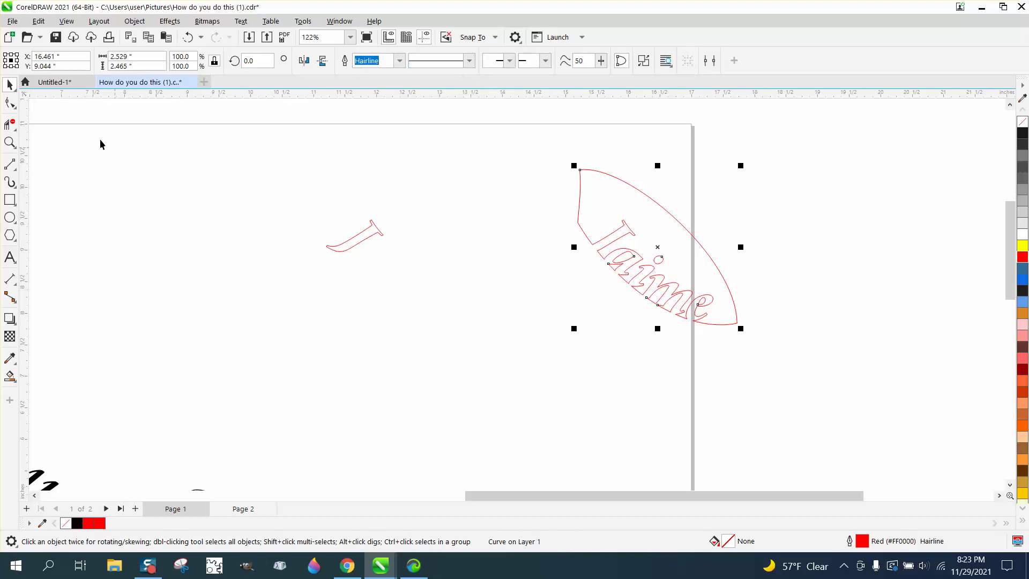
{"action": "left_click", "coordinate": [10, 142]}
{"action": "scroll", "coordinate": [901, 425], "scroll_direction": "up", "scroll_amount": 1}
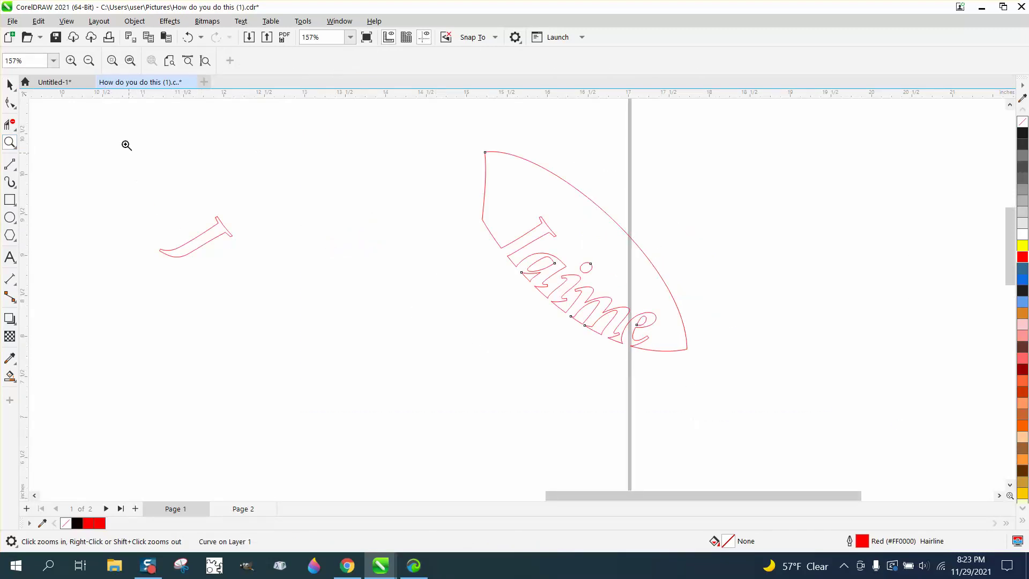
{"action": "left_click", "coordinate": [9, 85]}
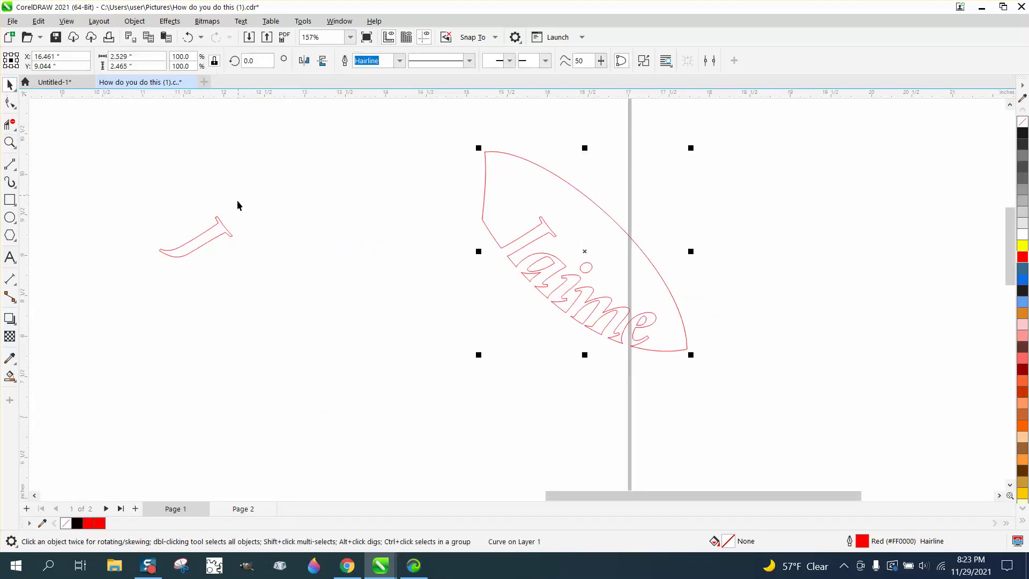
- Color the duplicated first letter's outline dark gray (#1A1A1A) and move it 4 inches right onto the cut leaf
{"action": "left_click", "coordinate": [221, 226]}
{"action": "right_click", "coordinate": [1025, 137]}
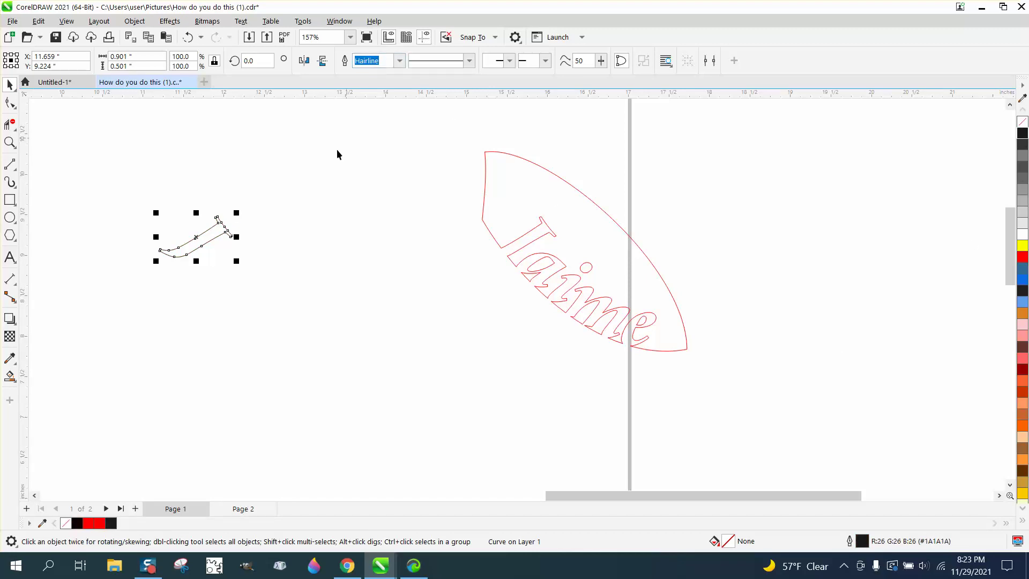
{"action": "key", "text": "Right"}
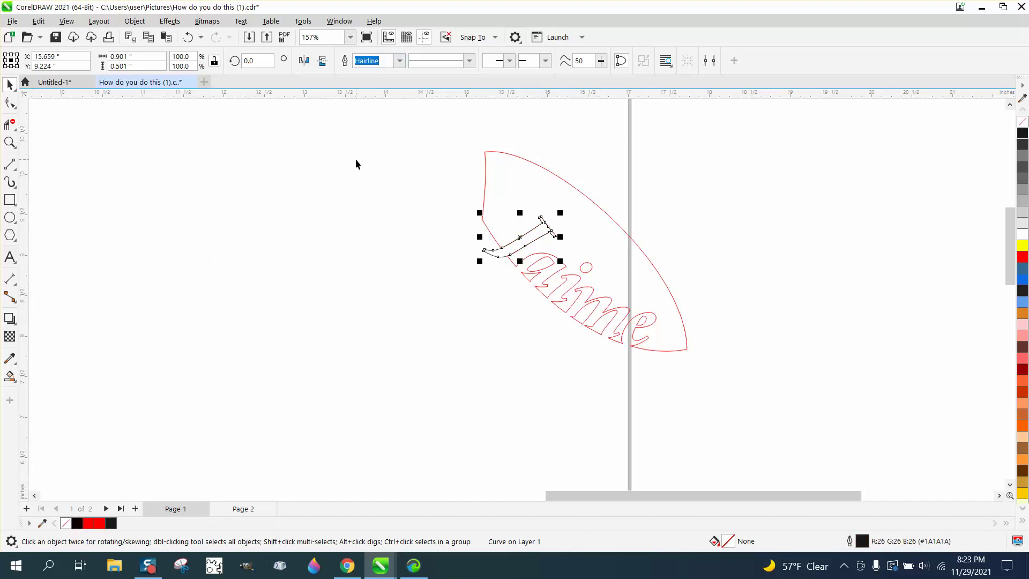
- Try to remove a stem segment of the dark first letter with virtual segment deletion, and undo it
{"action": "left_click", "coordinate": [11, 144]}
{"action": "left_click_drag", "start_coordinate": [436, 218], "coordinate": [664, 352]}
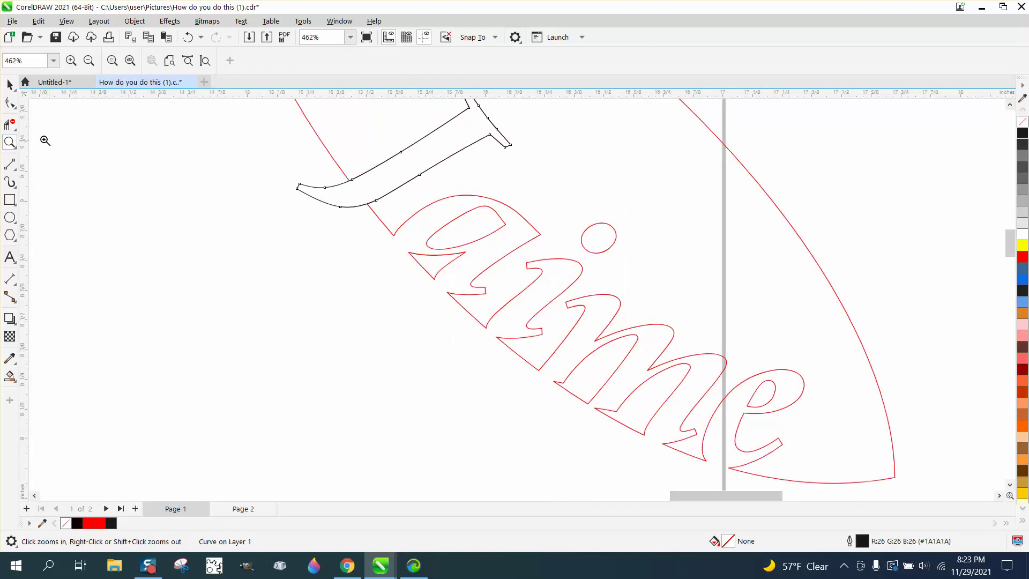
{"action": "left_click", "coordinate": [10, 125]}
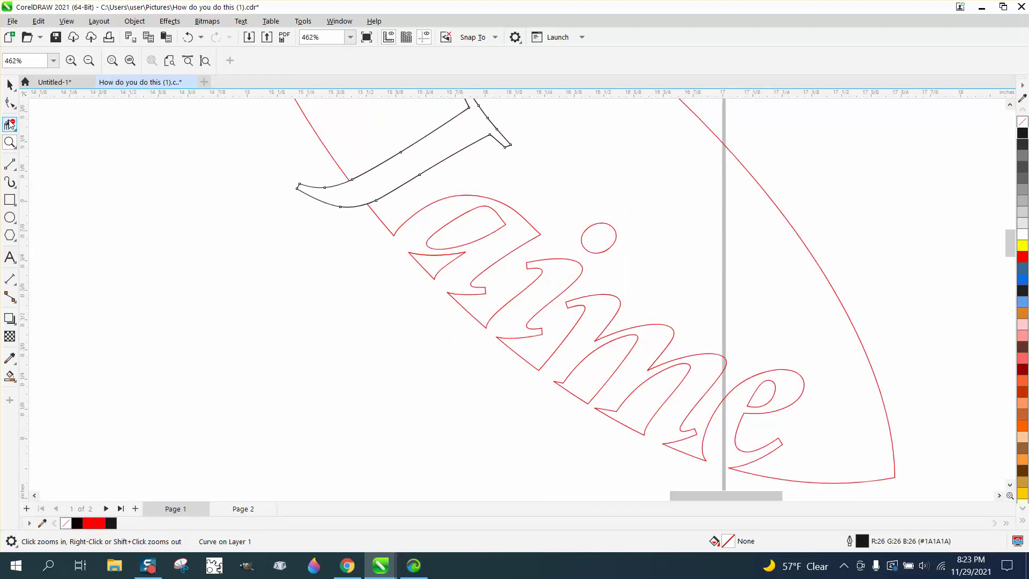
{"action": "left_click", "coordinate": [389, 157]}
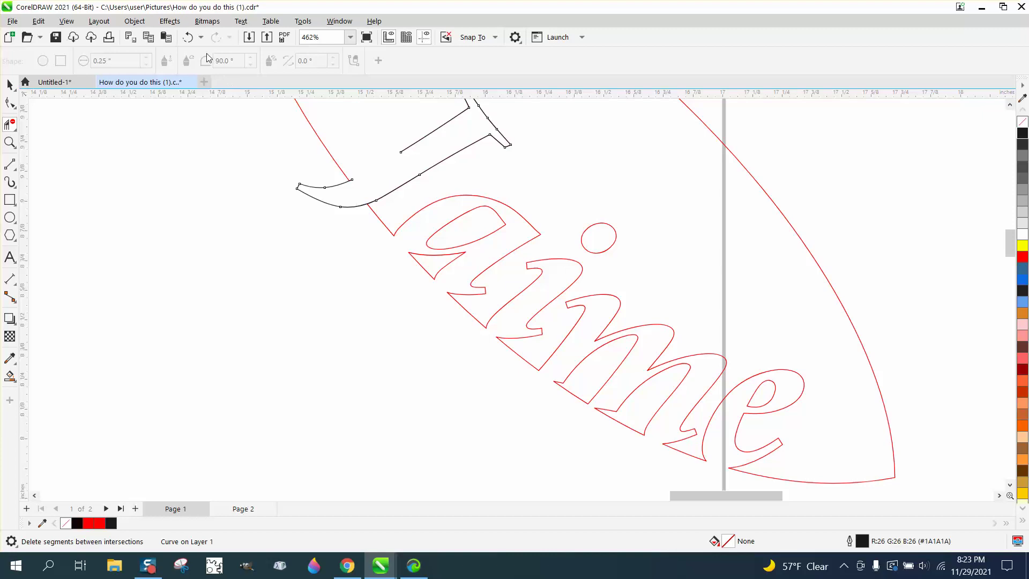
{"action": "left_click", "coordinate": [188, 37]}
- Undo the dark letter's move and recoloring, the Back Minus Front cut, and the deletion of the separate lower curve
{"action": "scroll", "coordinate": [389, 207], "scroll_direction": "down", "scroll_amount": 2}
{"action": "scroll", "coordinate": [402, 264], "scroll_direction": "down", "scroll_amount": 1}
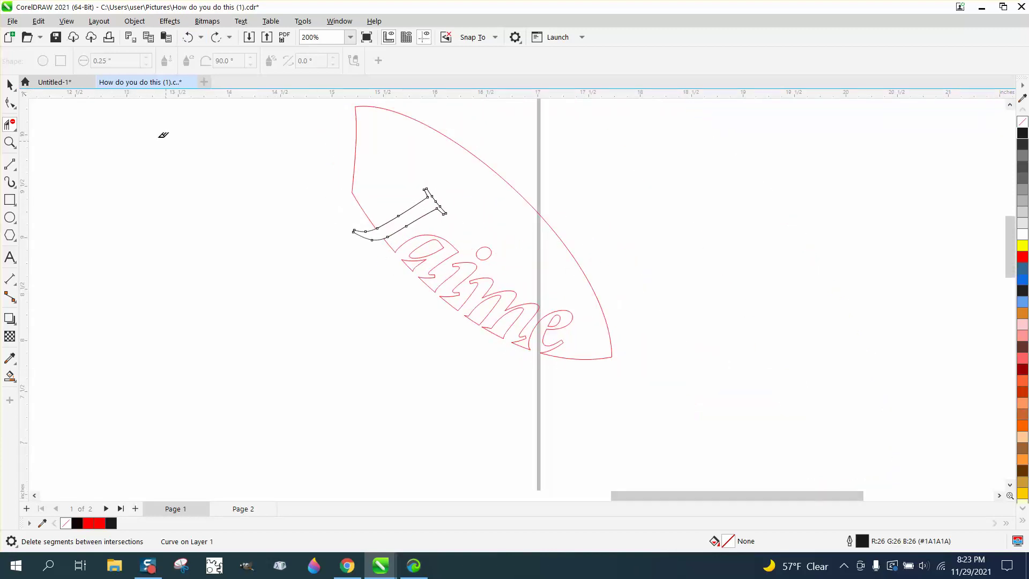
{"action": "left_click", "coordinate": [188, 37]}
{"action": "scroll", "coordinate": [372, 161], "scroll_direction": "down", "scroll_amount": 1}
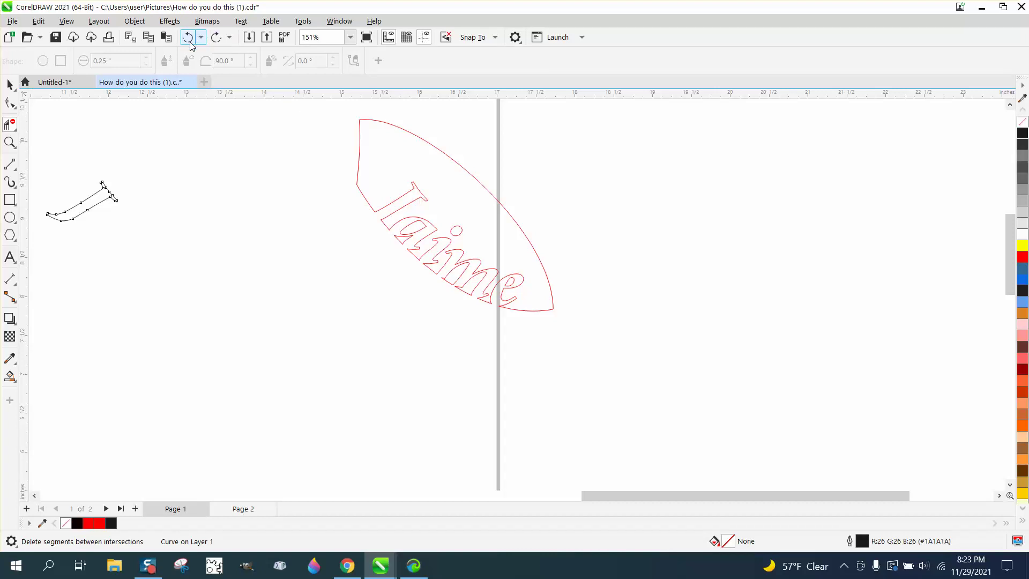
{"action": "scroll", "coordinate": [395, 152], "scroll_direction": "down", "scroll_amount": 2}
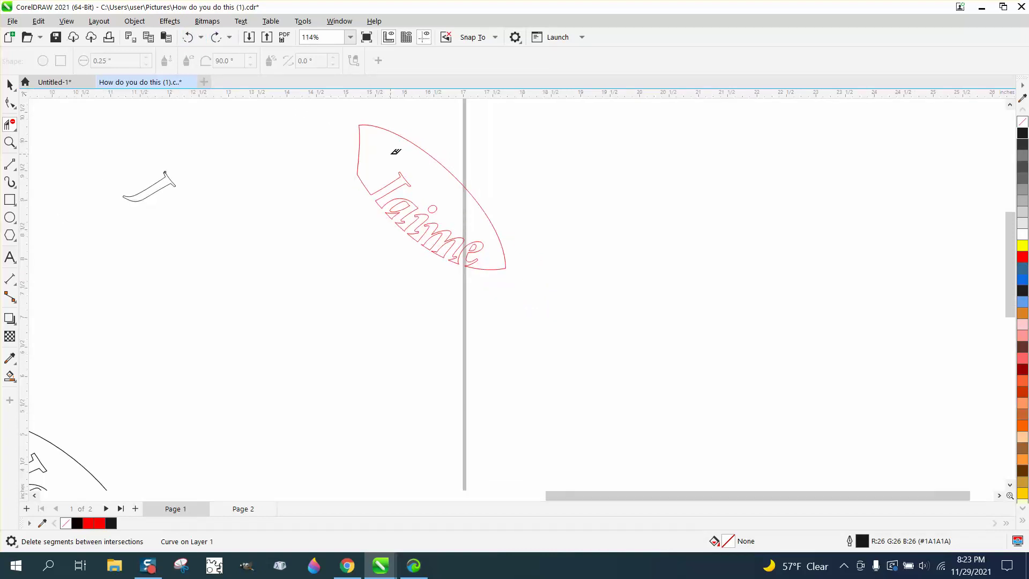
{"action": "left_click", "coordinate": [188, 38]}
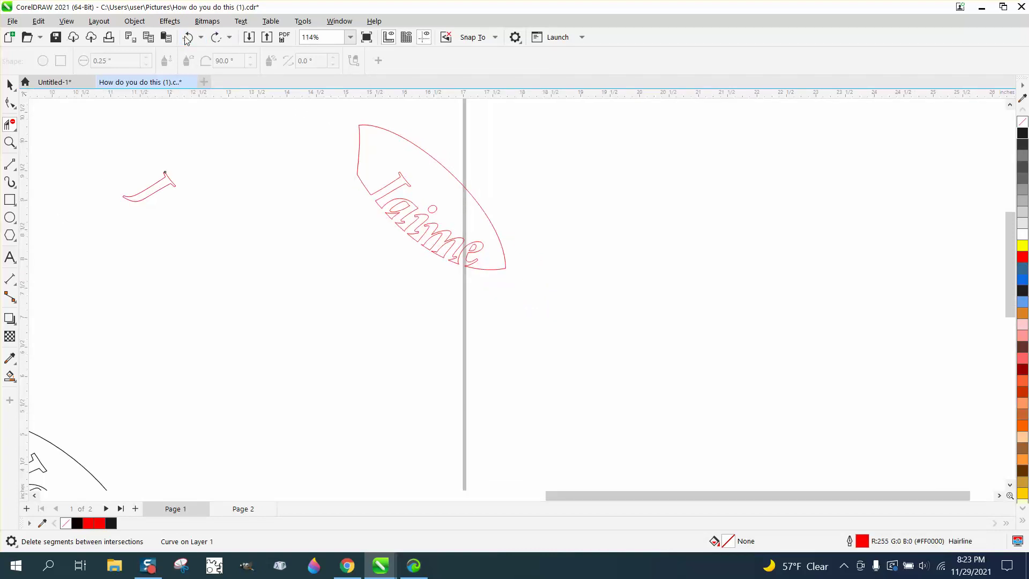
{"action": "left_click", "coordinate": [187, 38]}
{"action": "left_click", "coordinate": [188, 37]}
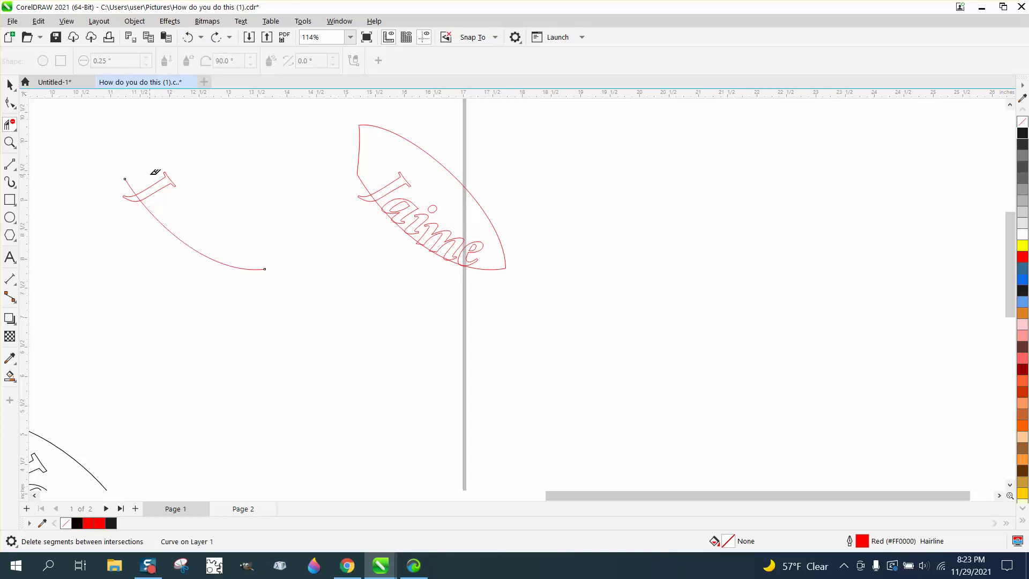
- Remove the part of the duplicated first letter above the separate curve with virtual segment deletion, keeping only its overhanging tail
{"action": "left_click_drag", "start_coordinate": [150, 173], "coordinate": [175, 194]}
{"action": "key", "text": "space"}
{"action": "key", "text": "space"}
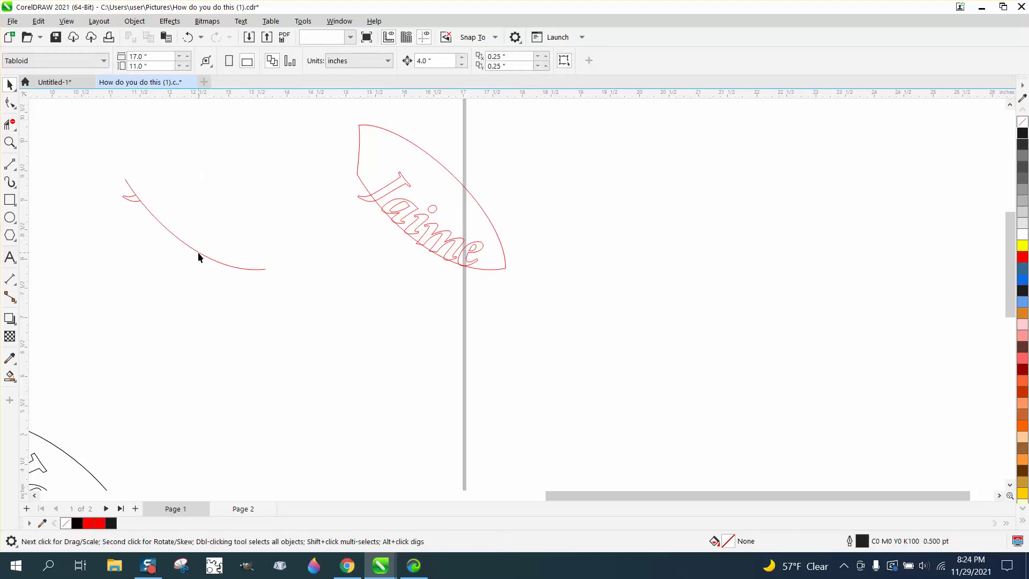
- Move the separate lower curve 8 inches right, clear of the leaf with the name
{"action": "key", "text": "space"}
{"action": "left_click", "coordinate": [134, 21]}
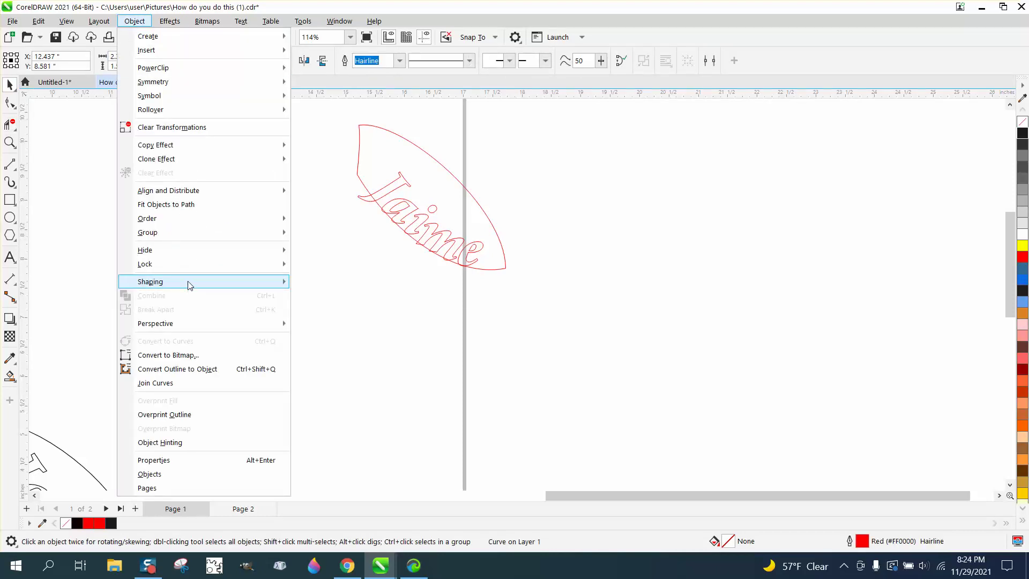
{"action": "mouse_move", "coordinate": [195, 235]}
{"action": "left_click", "coordinate": [377, 312]}
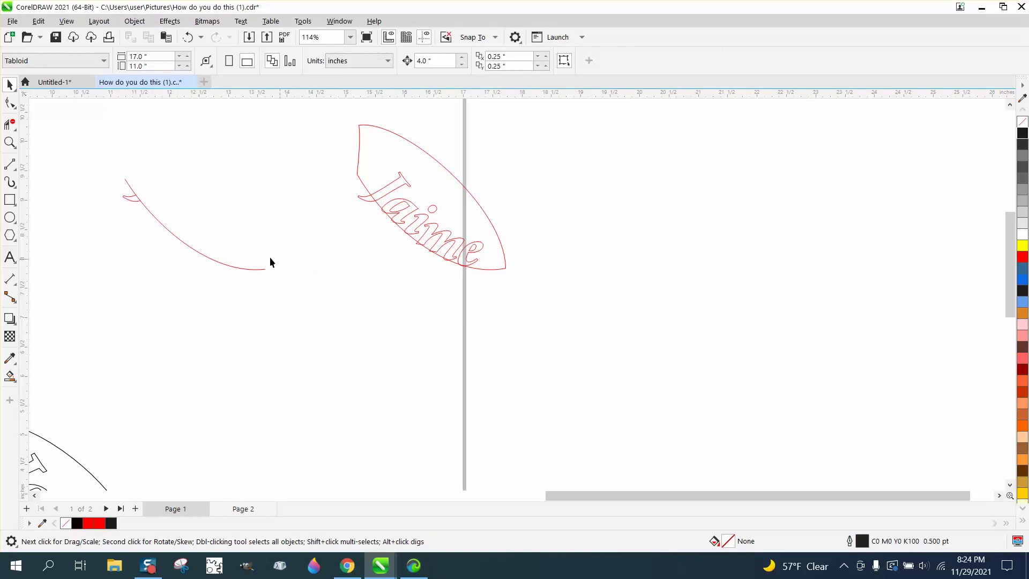
{"action": "left_click", "coordinate": [255, 266]}
{"action": "key", "text": "Right"}
{"action": "key", "text": "Right"}
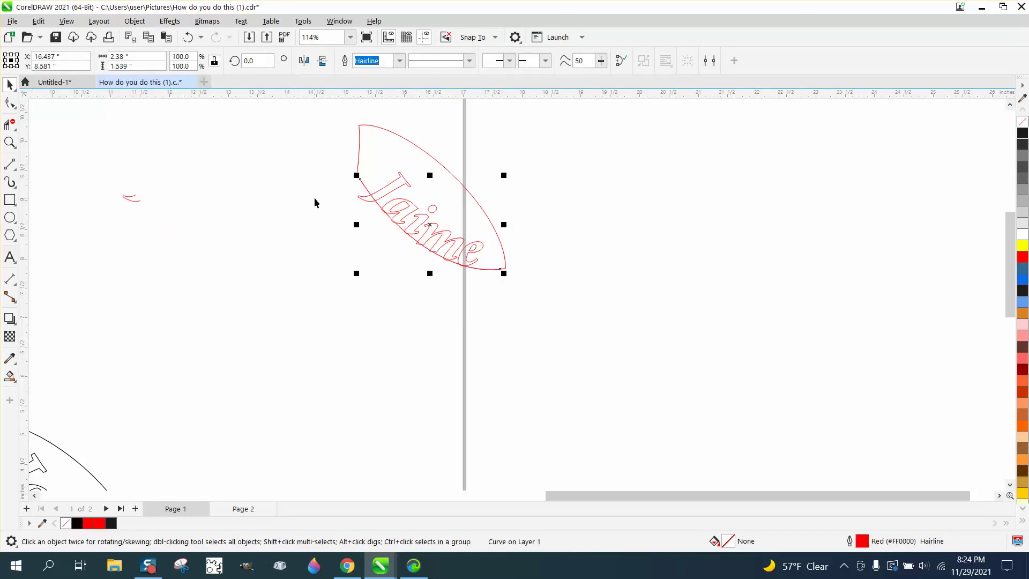
- Cut the letters out of the leaf with Back Minus Front and move the leftover first-letter tail 4 inches right onto it
{"action": "left_click_drag", "start_coordinate": [340, 119], "coordinate": [510, 279]}
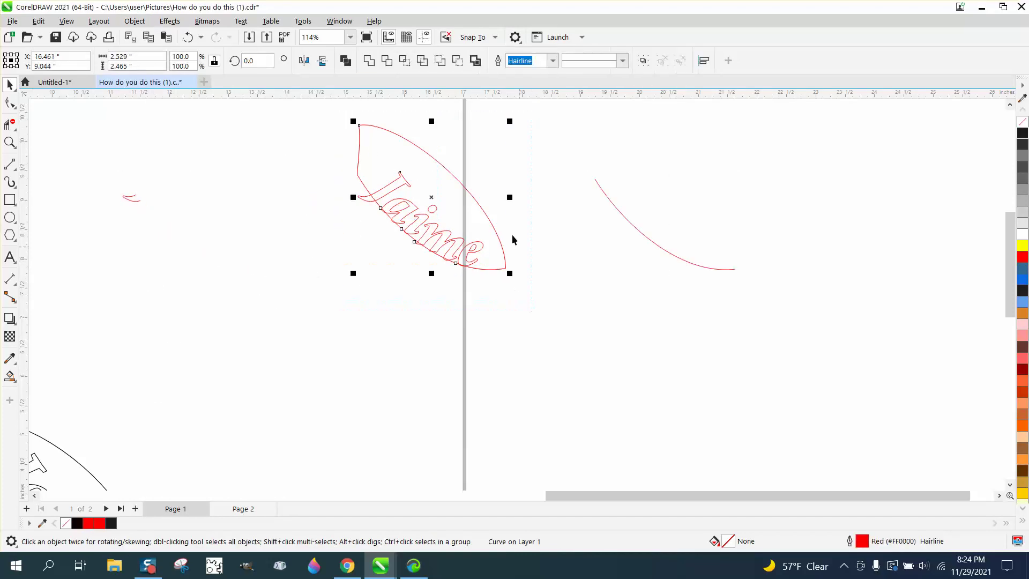
{"action": "left_click", "coordinate": [456, 61]}
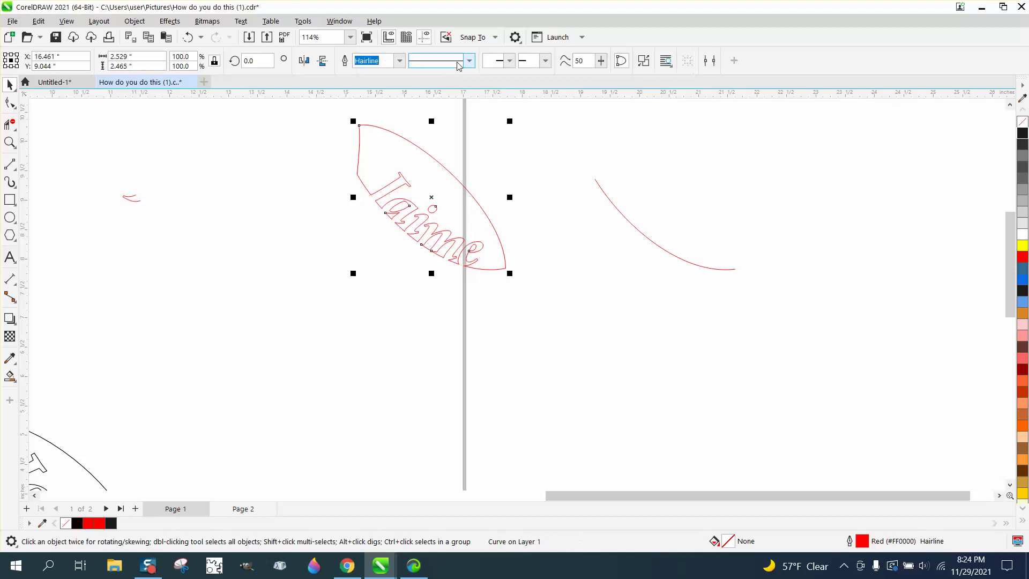
{"action": "left_click", "coordinate": [136, 201]}
{"action": "key", "text": "Right"}
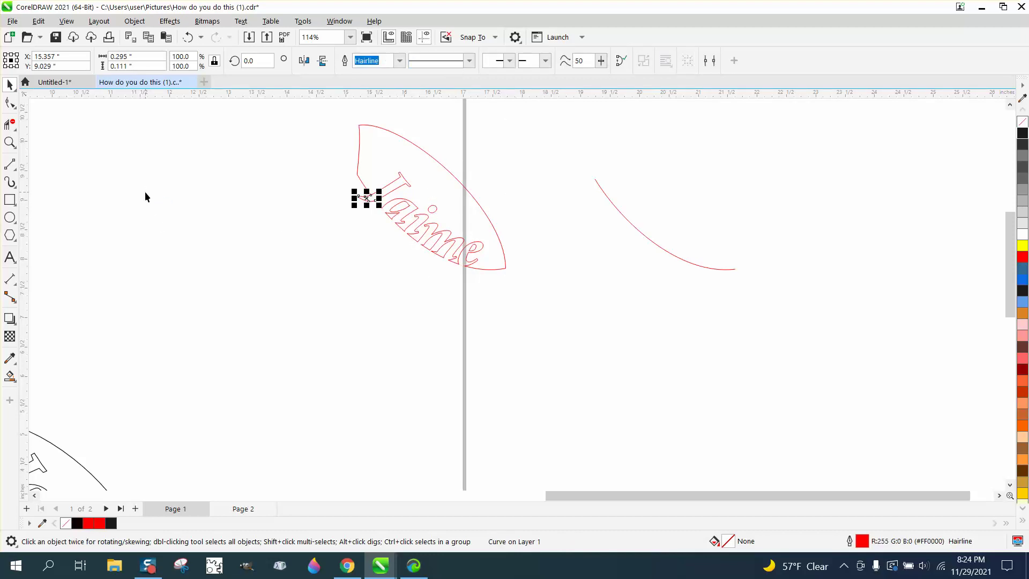
- Delete the tail's upper end node where it meets the first letter's stem on the cut leaf
{"action": "key", "text": "z"}
{"action": "left_click_drag", "start_coordinate": [342, 166], "coordinate": [445, 248]}
{"action": "left_click", "coordinate": [10, 103]}
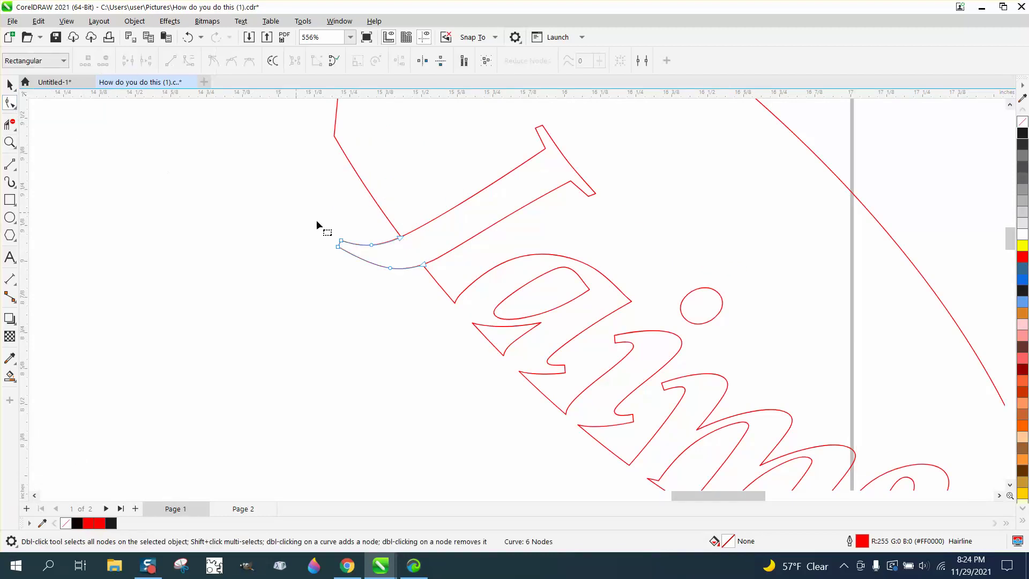
{"action": "left_click", "coordinate": [400, 240]}
{"action": "key", "text": "Delete"}
{"action": "left_click", "coordinate": [10, 85]}
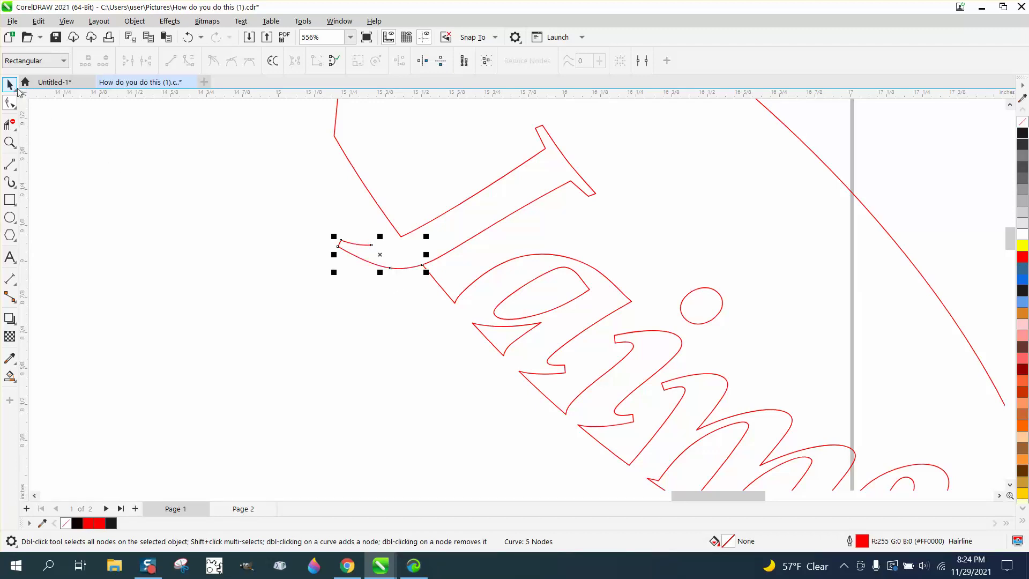
- Examine the cut leaf with its lettering and compare it with the named leaves on the cross ornament
{"action": "scroll", "coordinate": [211, 214], "scroll_direction": "down", "scroll_amount": 2}
{"action": "scroll", "coordinate": [383, 342], "scroll_direction": "down", "scroll_amount": 5}
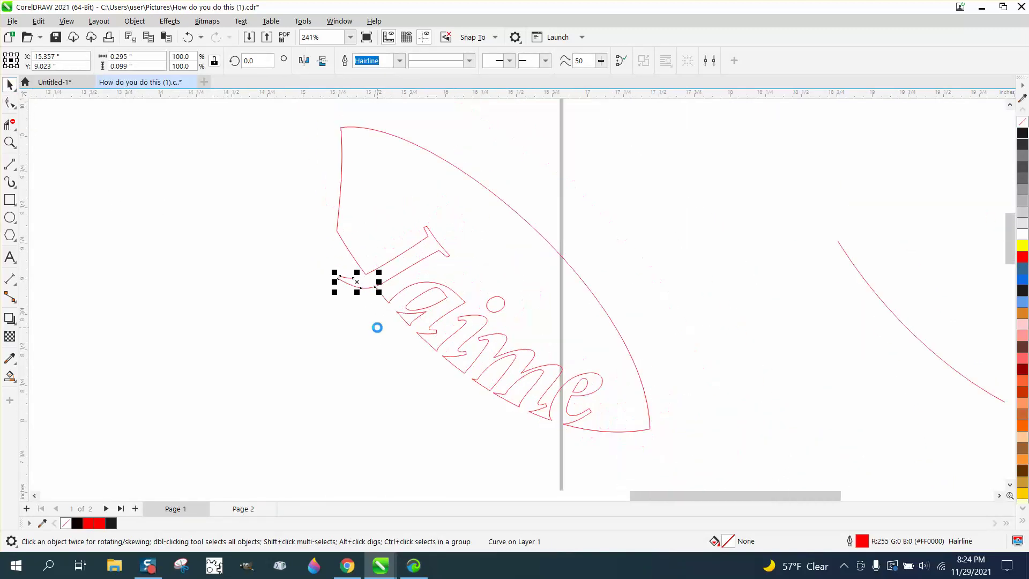
{"action": "scroll", "coordinate": [342, 343], "scroll_direction": "down", "scroll_amount": 5}
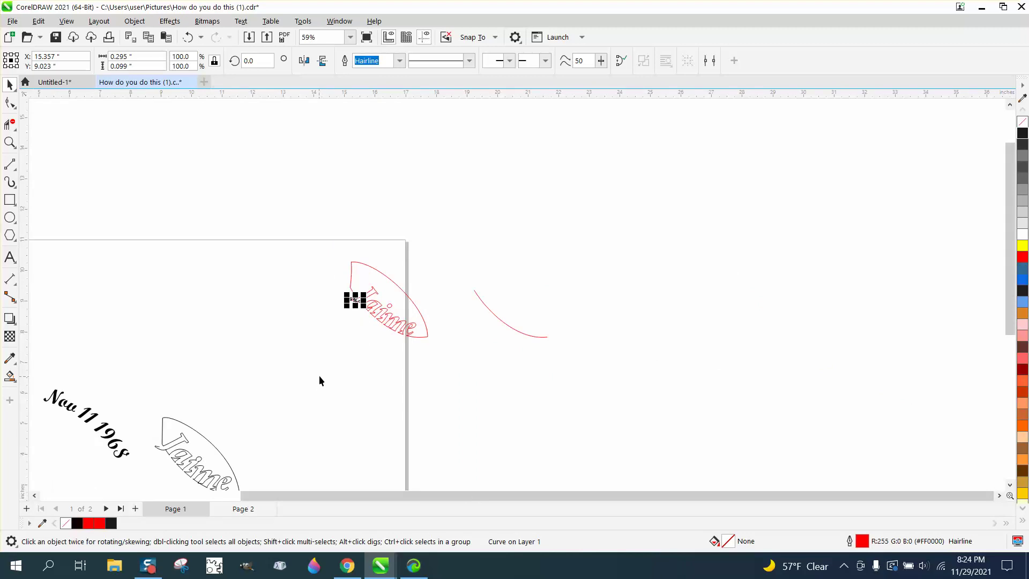
{"action": "left_click", "coordinate": [10, 142]}
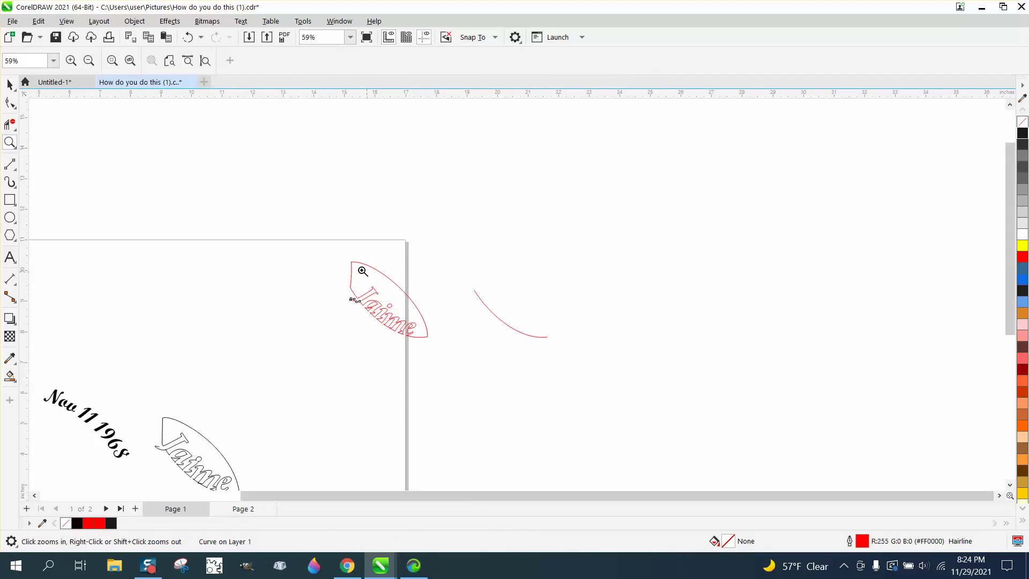
{"action": "left_click_drag", "start_coordinate": [341, 259], "coordinate": [476, 360]}
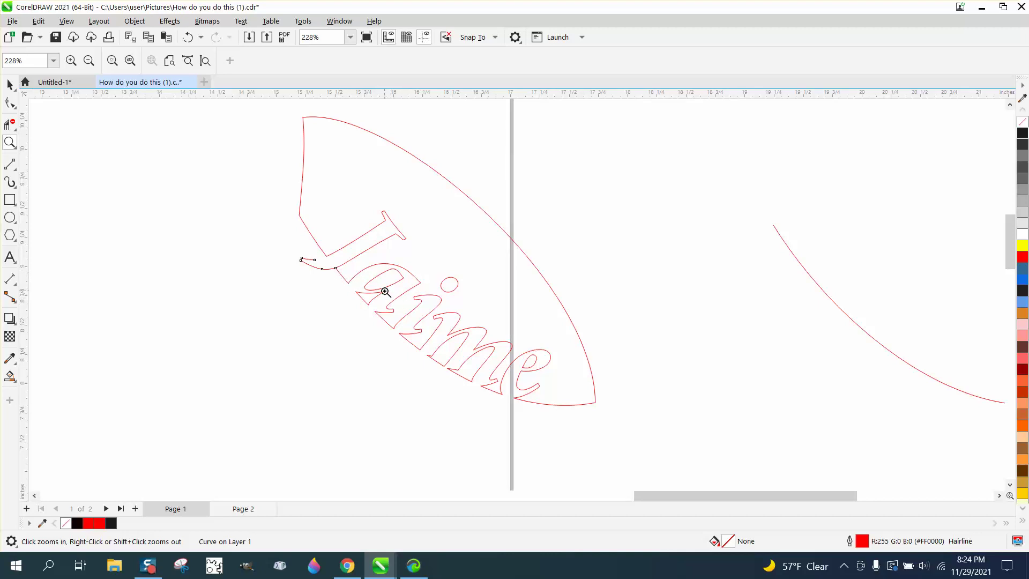
{"action": "scroll", "coordinate": [385, 291], "scroll_direction": "down", "scroll_amount": 5}
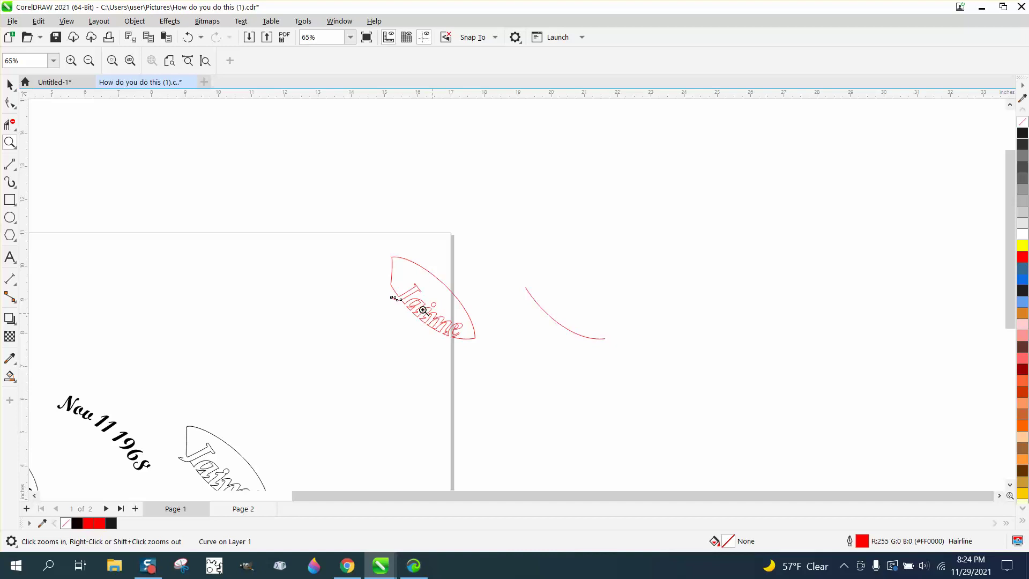
{"action": "scroll", "coordinate": [329, 296], "scroll_direction": "down", "scroll_amount": 1}
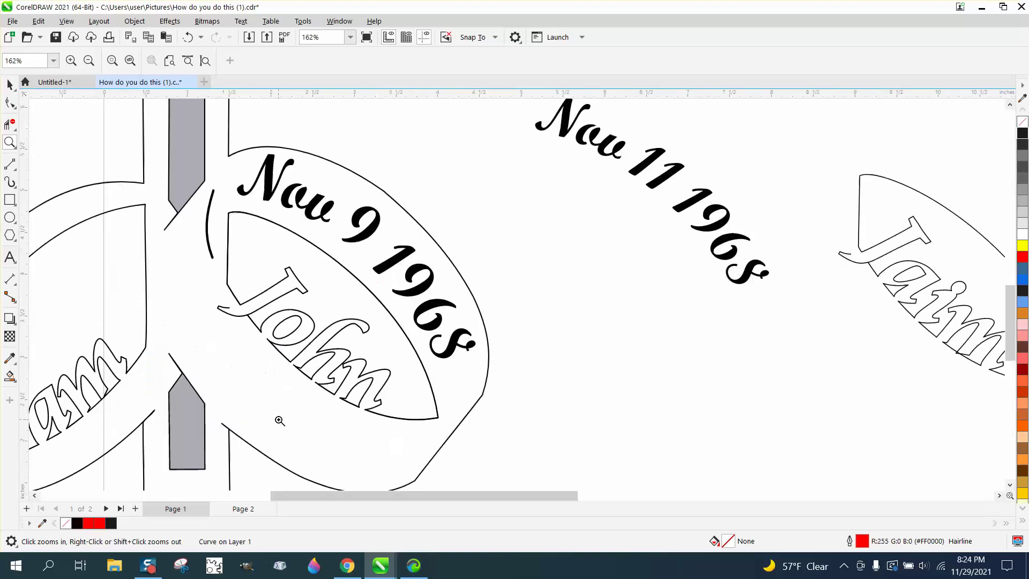
{"action": "scroll", "coordinate": [268, 424], "scroll_direction": "up", "scroll_amount": 5}
{"action": "scroll", "coordinate": [302, 358], "scroll_direction": "down", "scroll_amount": 2}
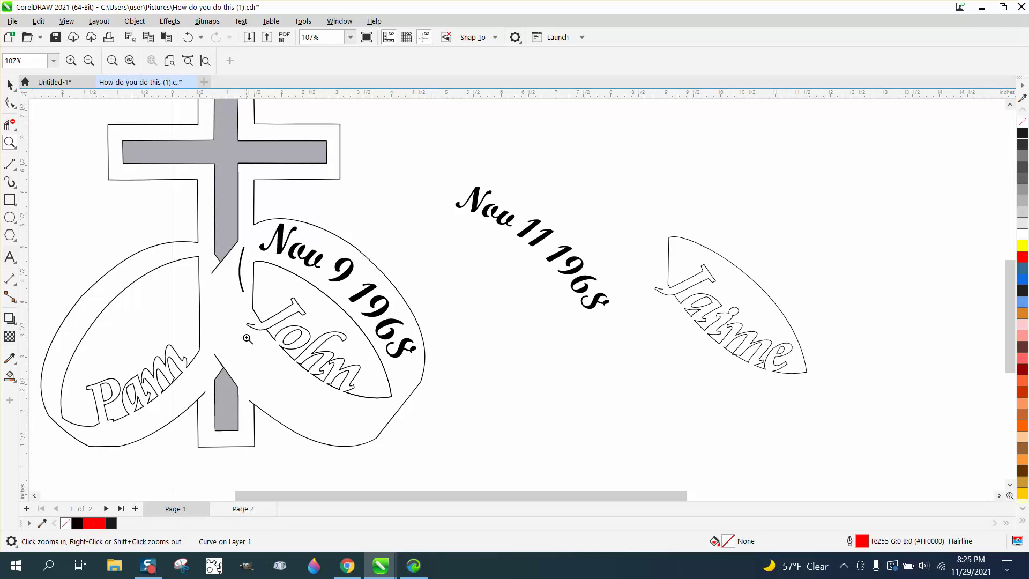
{"action": "scroll", "coordinate": [251, 334], "scroll_direction": "down", "scroll_amount": 2}
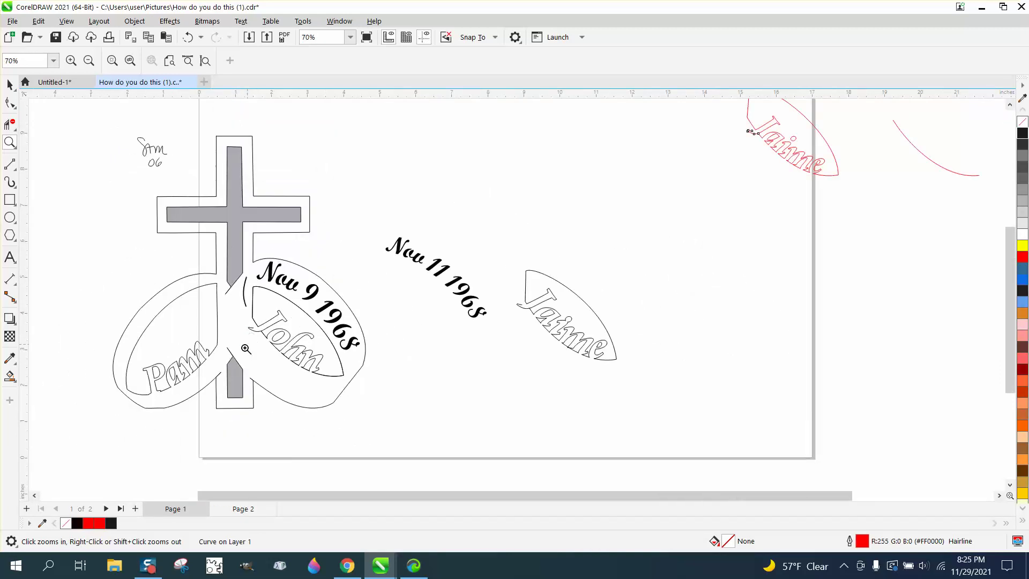
{"action": "scroll", "coordinate": [272, 344], "scroll_direction": "down", "scroll_amount": 1}
{"action": "scroll", "coordinate": [272, 344], "scroll_direction": "down", "scroll_amount": 1}
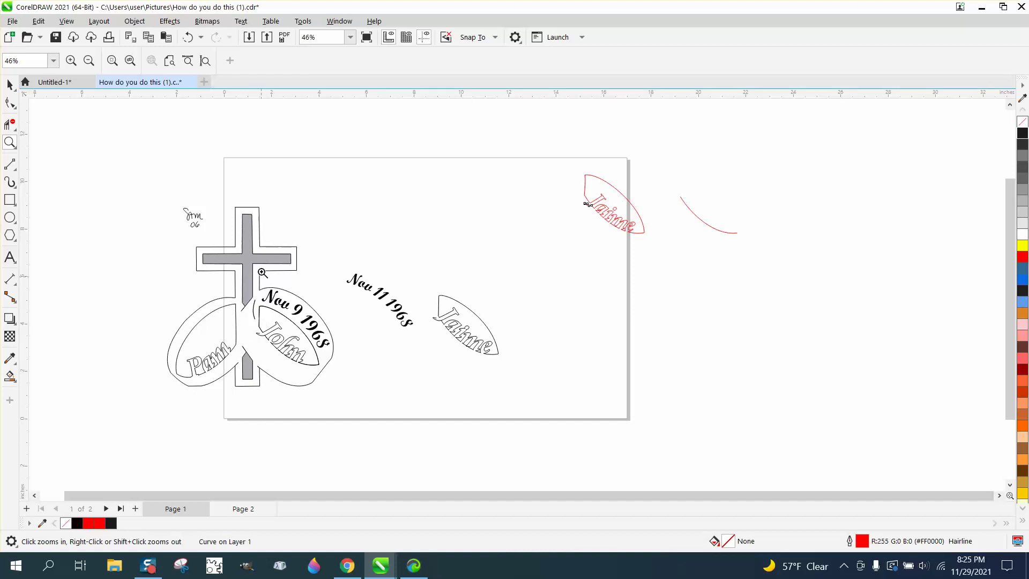
- Undo the whole edit history back through the first Move after the file import
{"action": "left_click", "coordinate": [200, 38]}
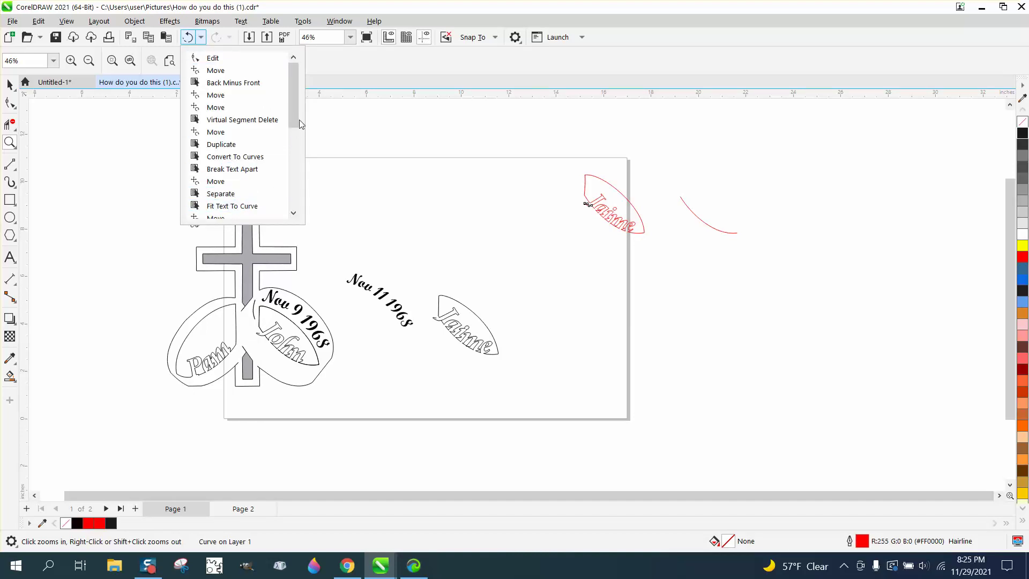
{"action": "scroll", "coordinate": [239, 208], "scroll_direction": "down", "scroll_amount": 5}
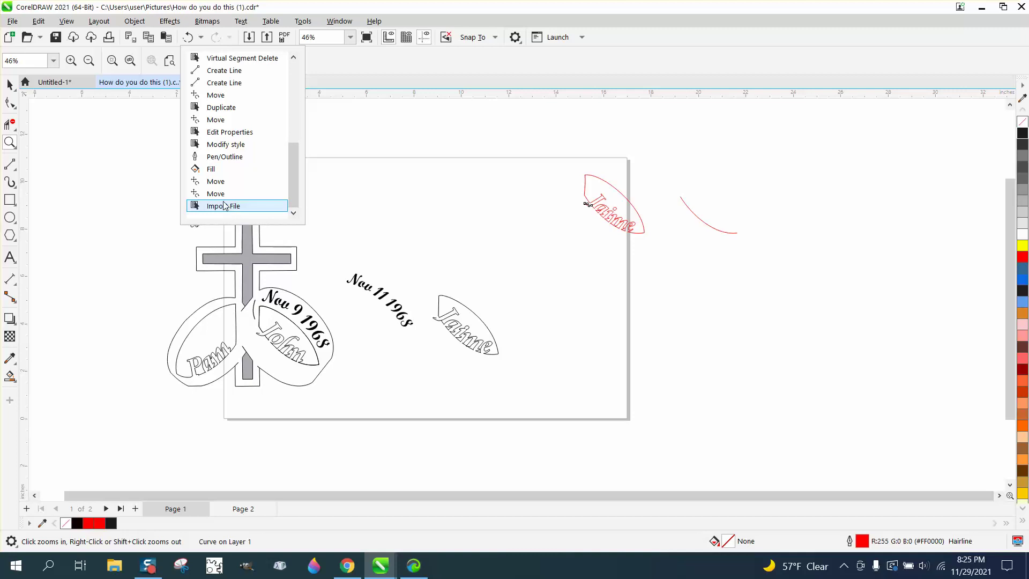
{"action": "left_click", "coordinate": [222, 194]}
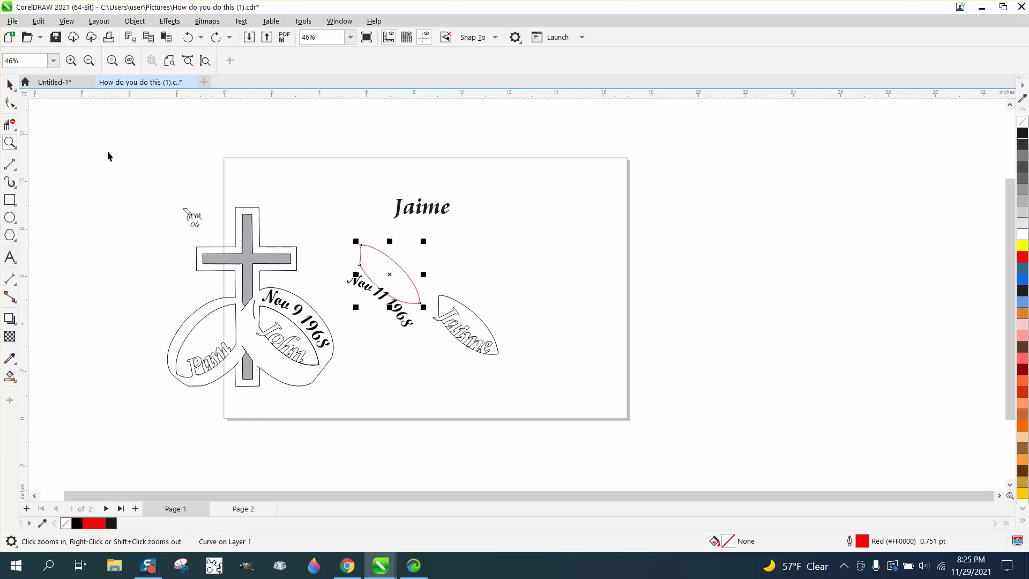
- Set the nudge distance to 4 inches, move the red leaf beneath the name text, and place a duplicate 4 inches to its right
{"action": "key", "text": "space"}
{"action": "left_click_drag", "start_coordinate": [411, 265], "coordinate": [412, 264]}
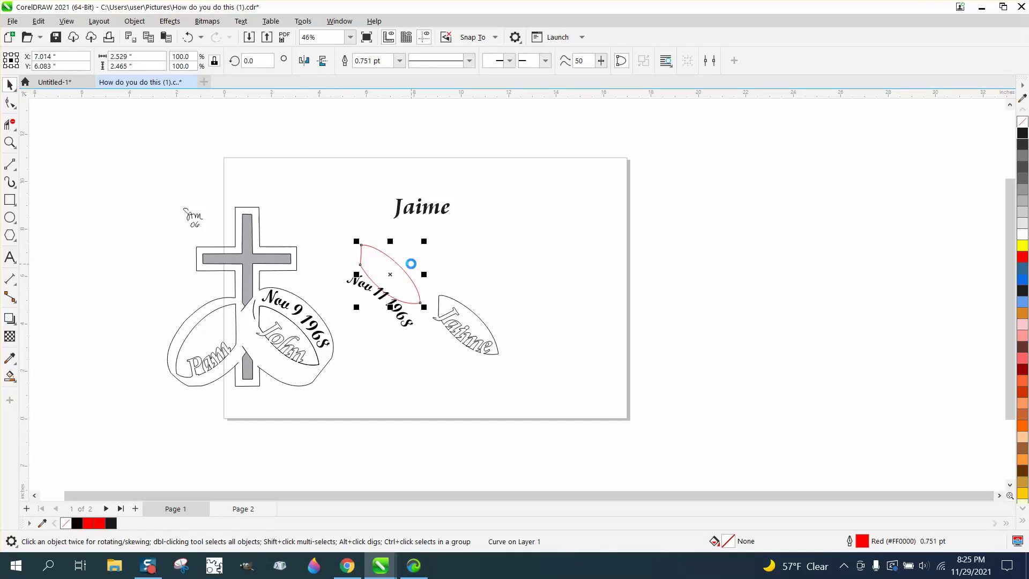
{"action": "left_click", "coordinate": [438, 259]}
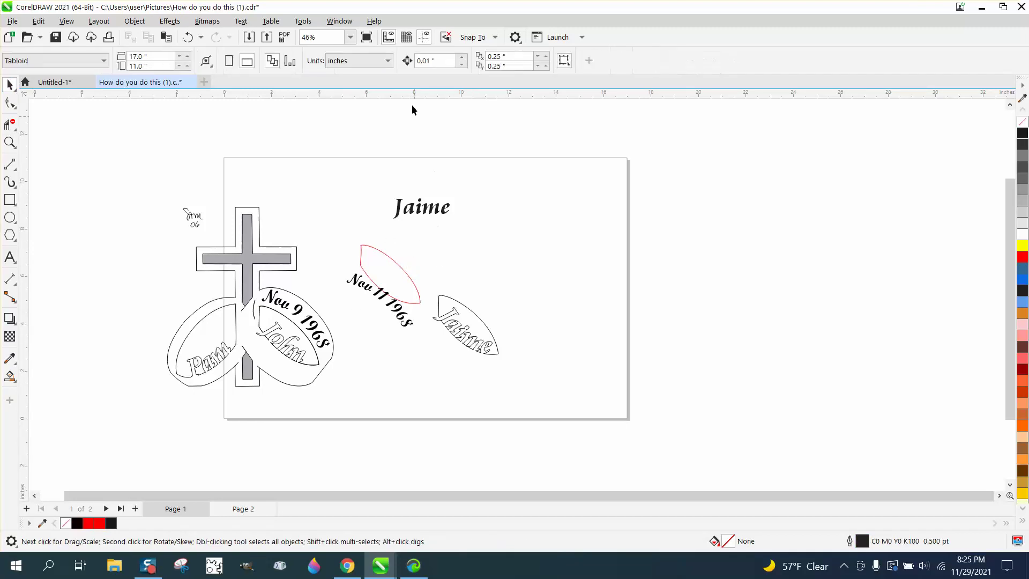
{"action": "left_click_drag", "start_coordinate": [432, 60], "coordinate": [398, 60]}
{"action": "type", "text": "4"}
{"action": "left_click_drag", "start_coordinate": [391, 266], "coordinate": [453, 242]}
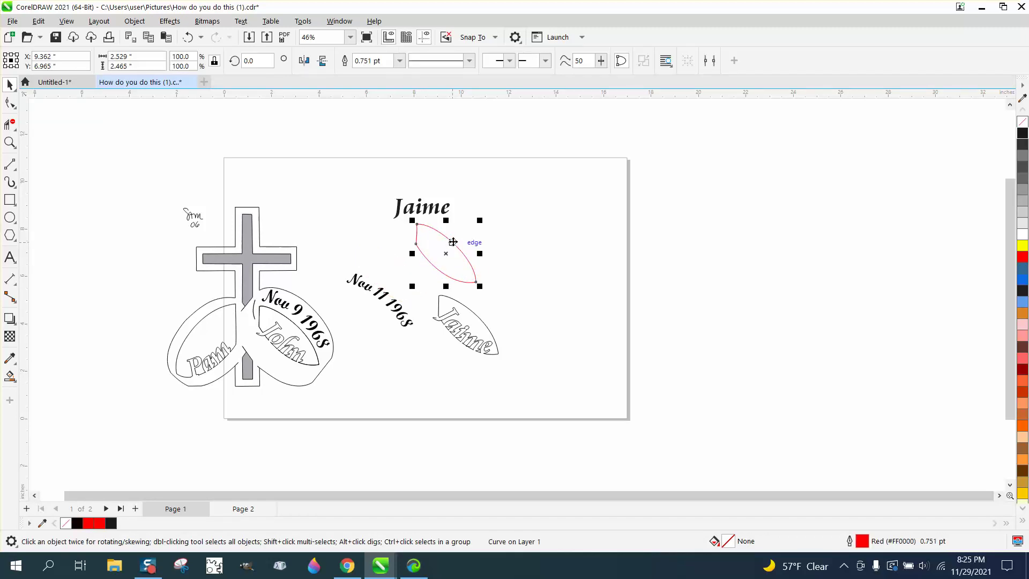
{"action": "key", "text": "KP_Add"}
{"action": "key", "text": "Right"}
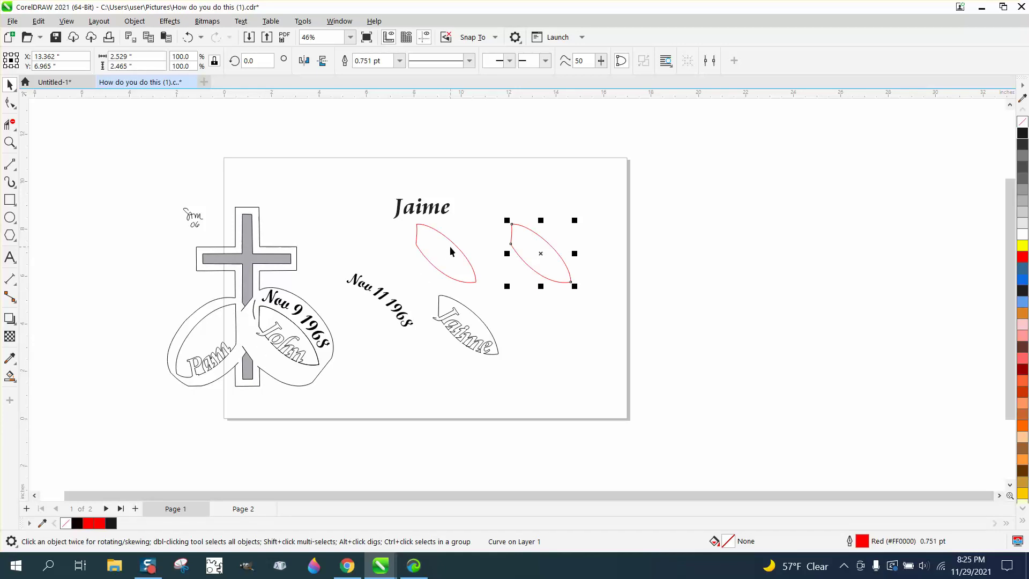
- Position the original red leaf 4 inches right of the cross's matching leaf and move the name text just below it
{"action": "left_click_drag", "start_coordinate": [418, 228], "coordinate": [261, 310]}
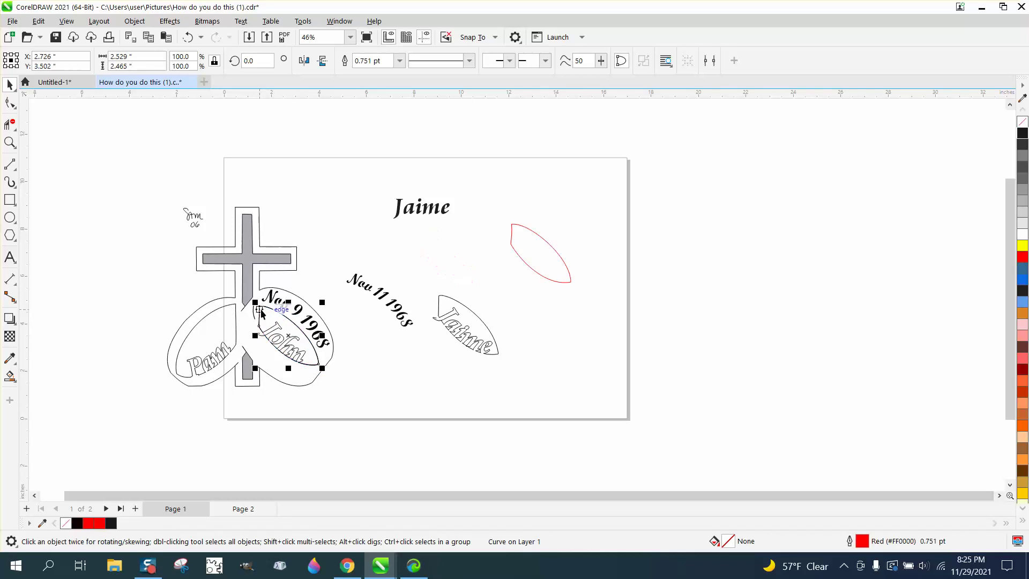
{"action": "key", "text": "Right"}
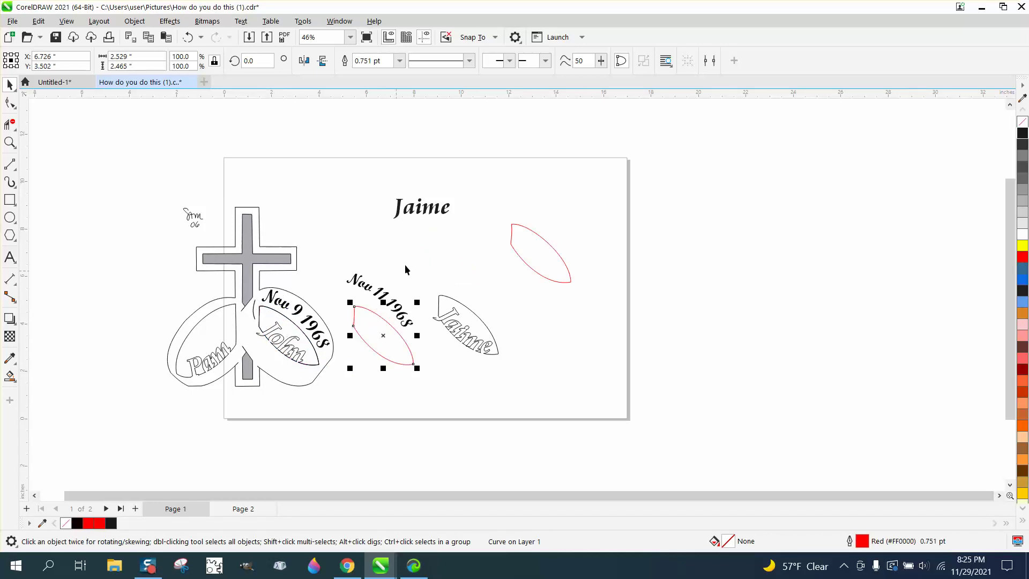
{"action": "left_click_drag", "start_coordinate": [426, 216], "coordinate": [394, 395]}
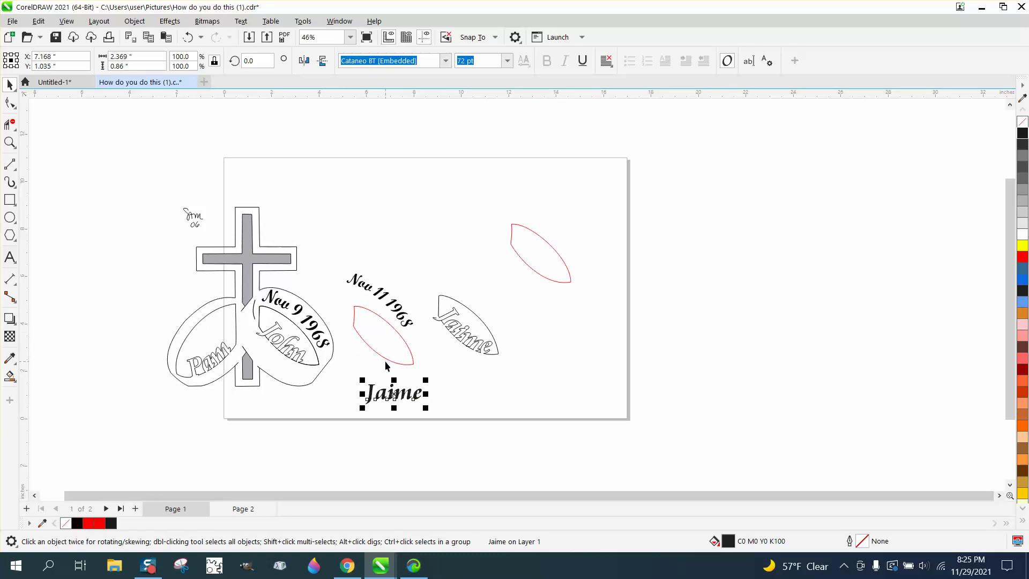
- Fit the name text to the red leaf's lower curve and mirror it to read upright inside the leaf
{"action": "left_click", "coordinate": [240, 22]}
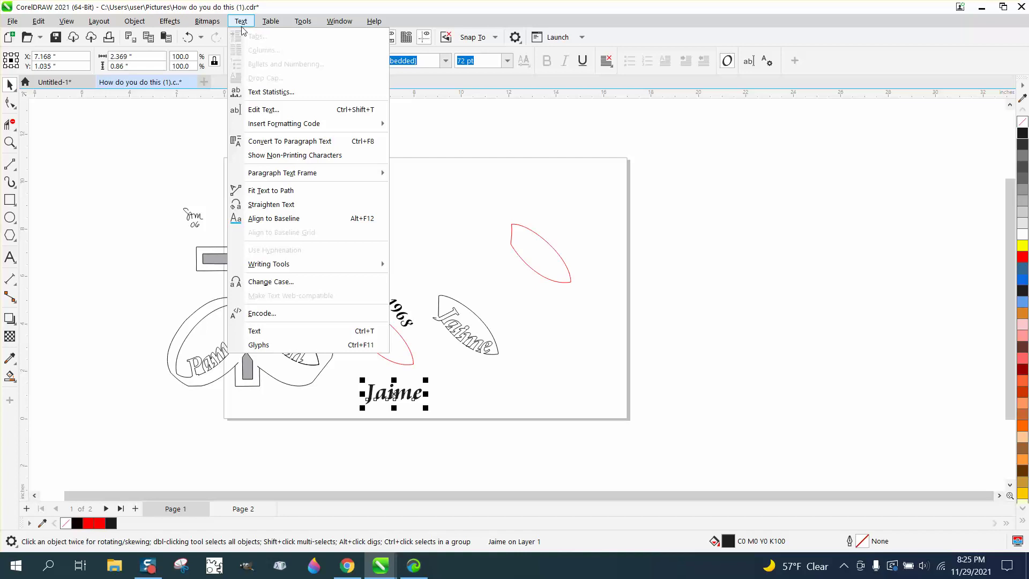
{"action": "left_click", "coordinate": [278, 191]}
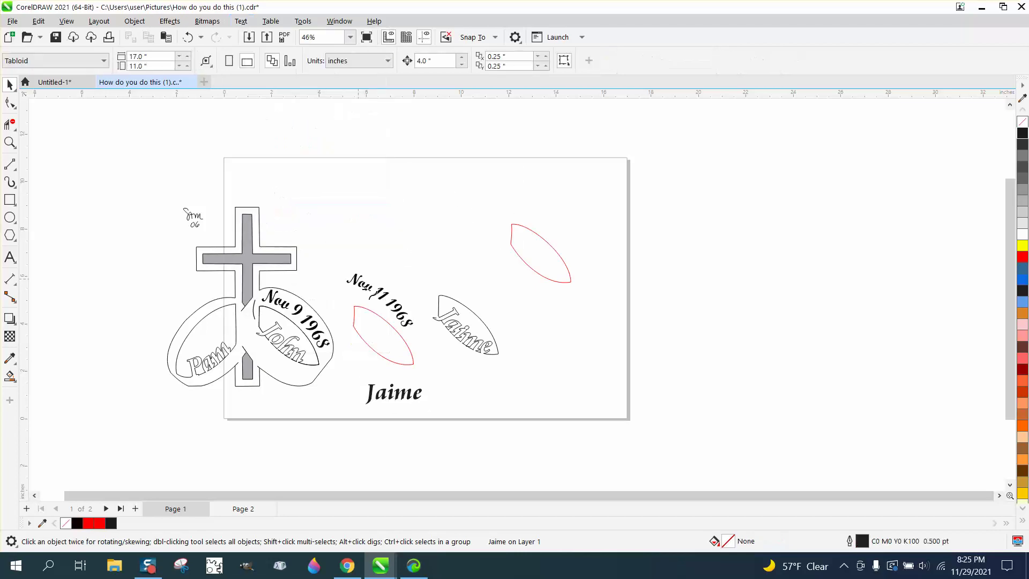
{"action": "left_click", "coordinate": [379, 361]}
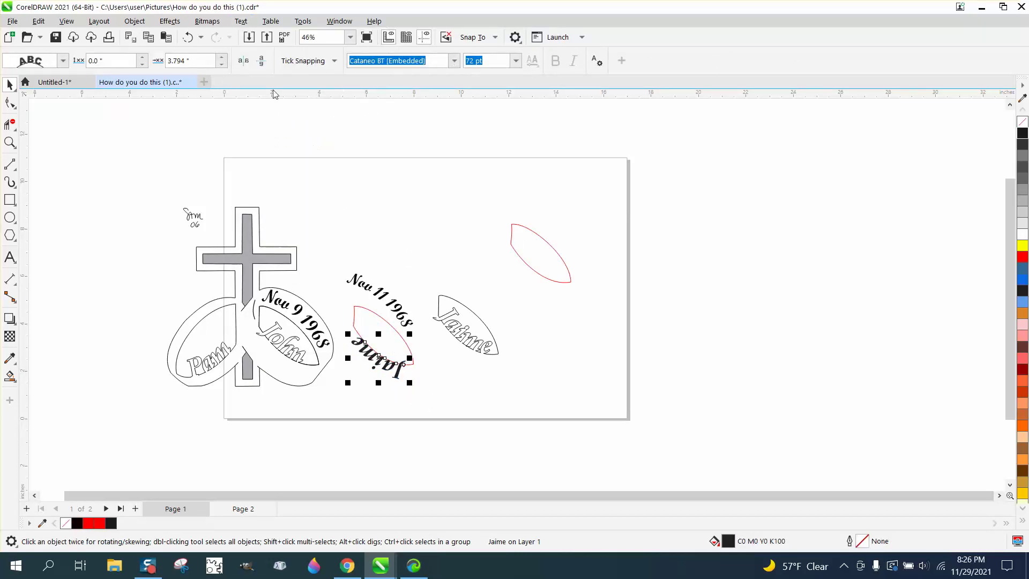
{"action": "left_click", "coordinate": [244, 62]}
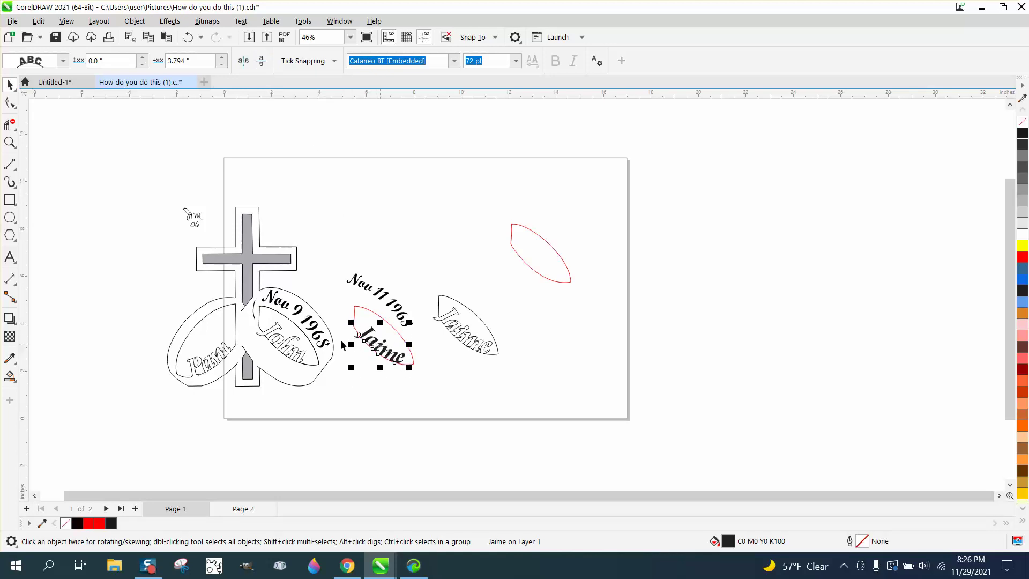
- Move the fitted name off the leaf's lower curve, about 0.67 inches outside it with an offset of about 5.61 inches
{"action": "left_click", "coordinate": [10, 142]}
{"action": "left_click_drag", "start_coordinate": [336, 286], "coordinate": [542, 428]}
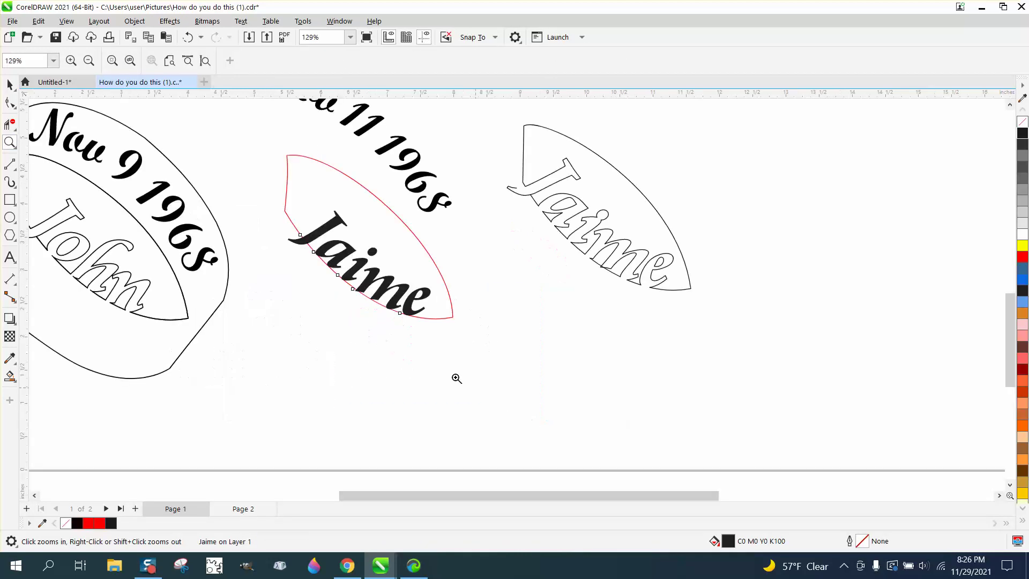
{"action": "left_click", "coordinate": [10, 84]}
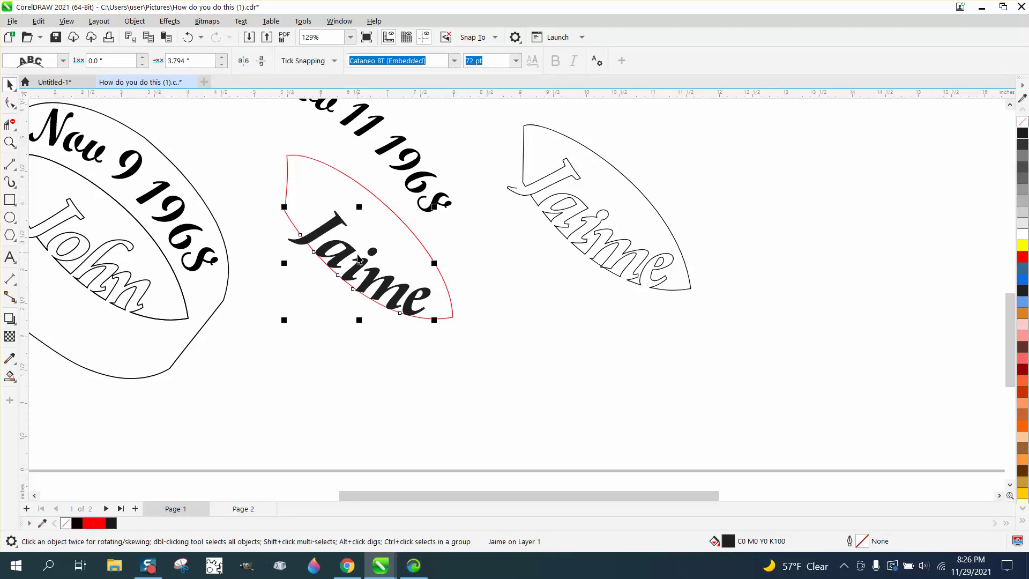
{"action": "left_click_drag", "start_coordinate": [351, 268], "coordinate": [324, 294]}
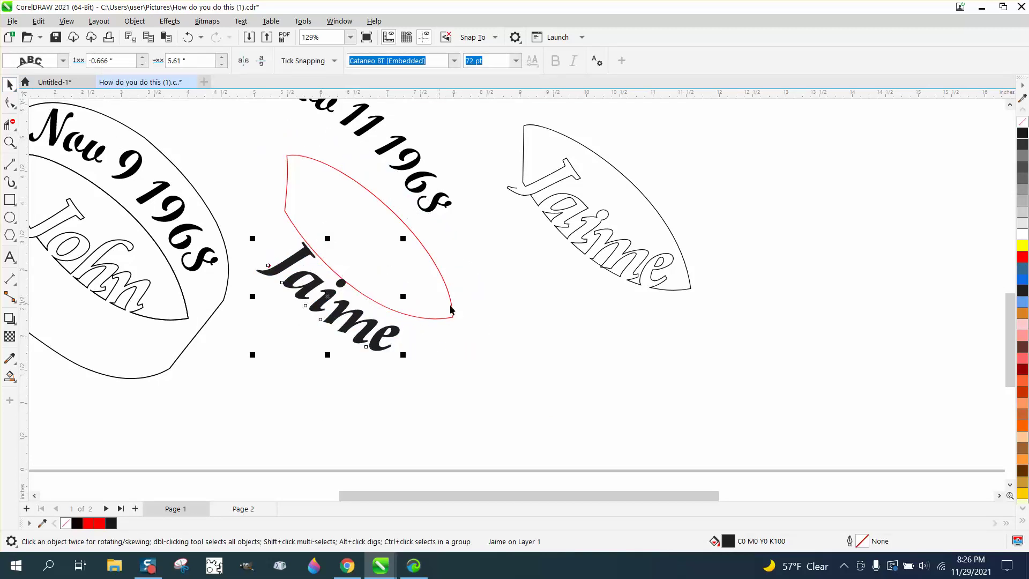
- Try to delete the red leaf the name text is fitted to, and undo the deletion
{"action": "scroll", "coordinate": [490, 308], "scroll_direction": "down", "scroll_amount": 1}
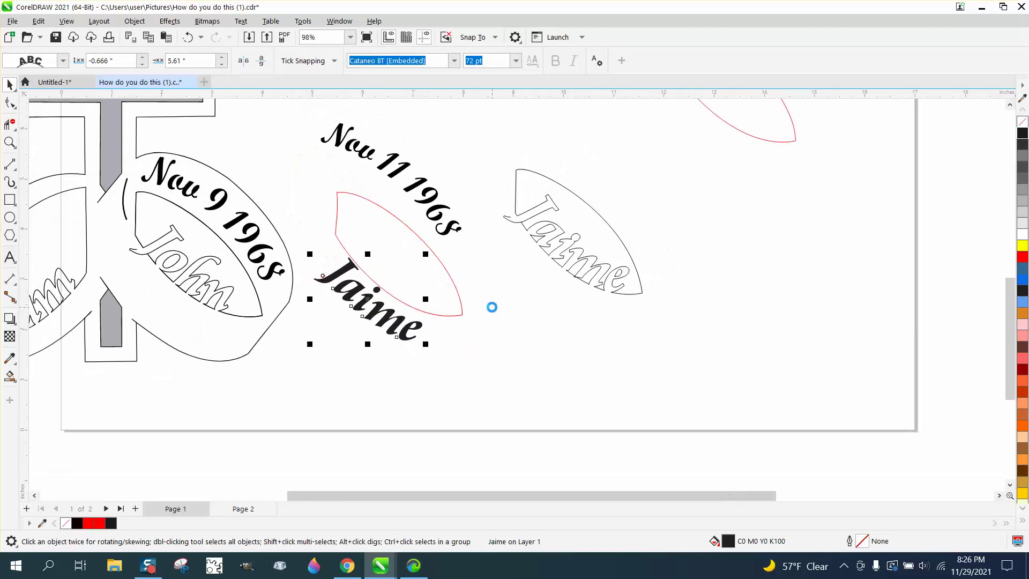
{"action": "left_click", "coordinate": [135, 22]}
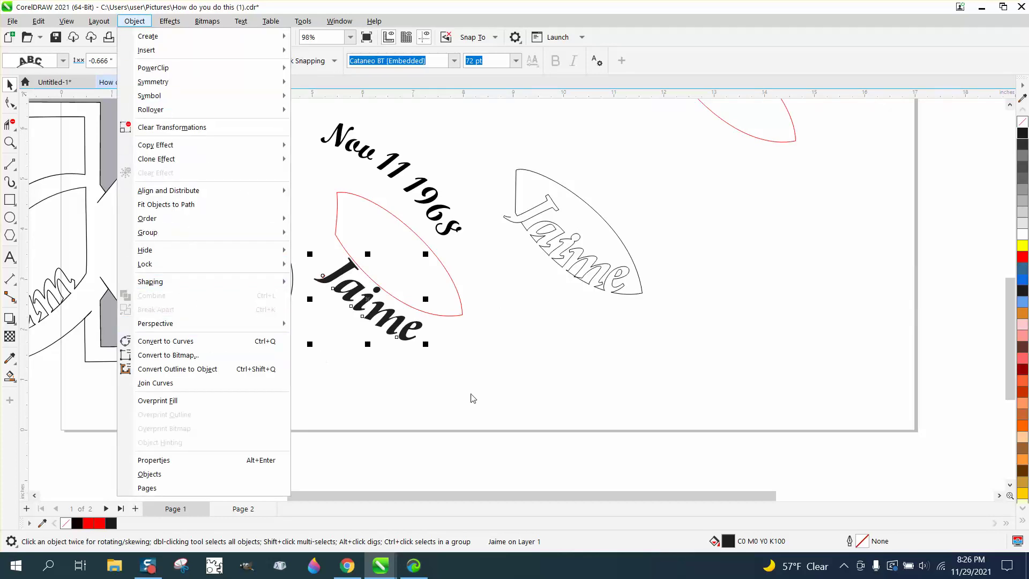
{"action": "left_click", "coordinate": [471, 325]}
{"action": "left_click", "coordinate": [462, 307]}
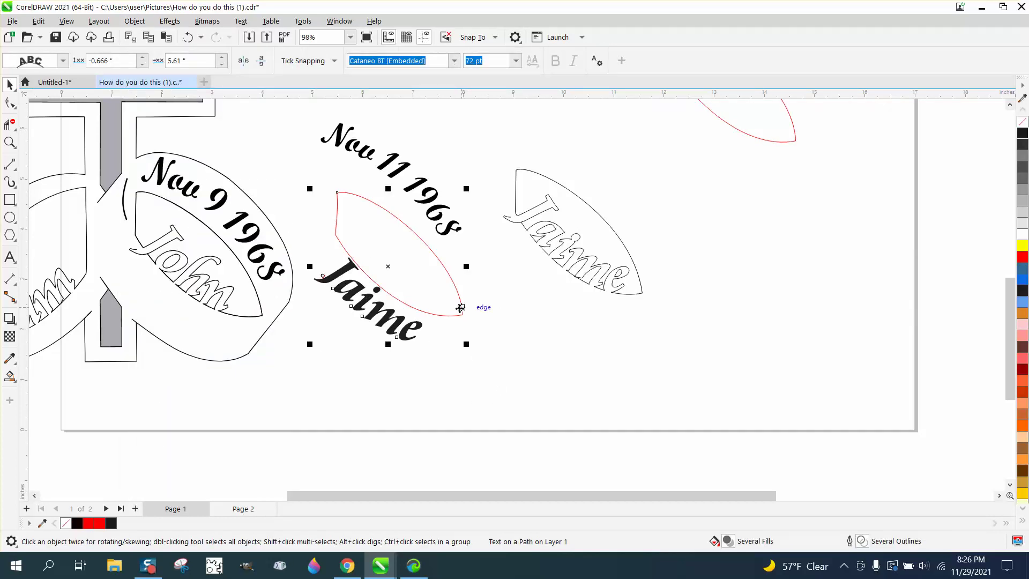
{"action": "key", "text": "Delete"}
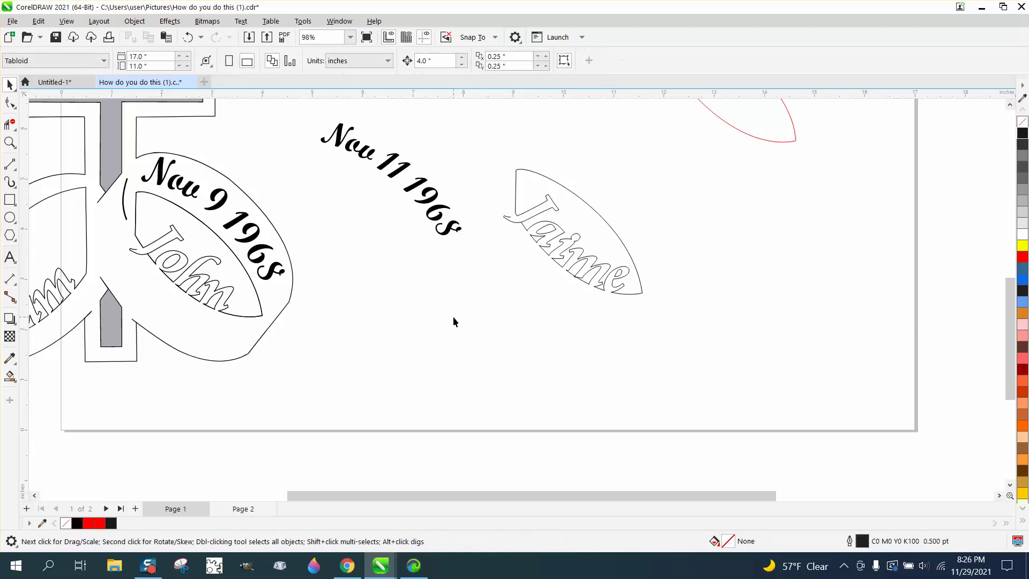
{"action": "left_click", "coordinate": [188, 37]}
- Break the fitted name text apart from the red leaf it follows
{"action": "left_click_drag", "start_coordinate": [298, 149], "coordinate": [540, 386]}
{"action": "left_click", "coordinate": [135, 21]}
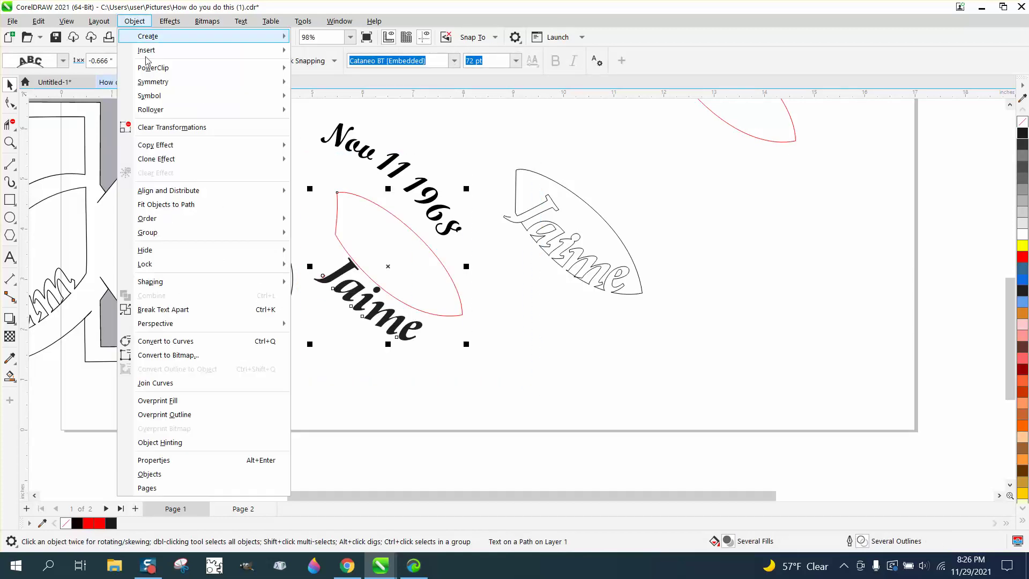
{"action": "left_click", "coordinate": [191, 310]}
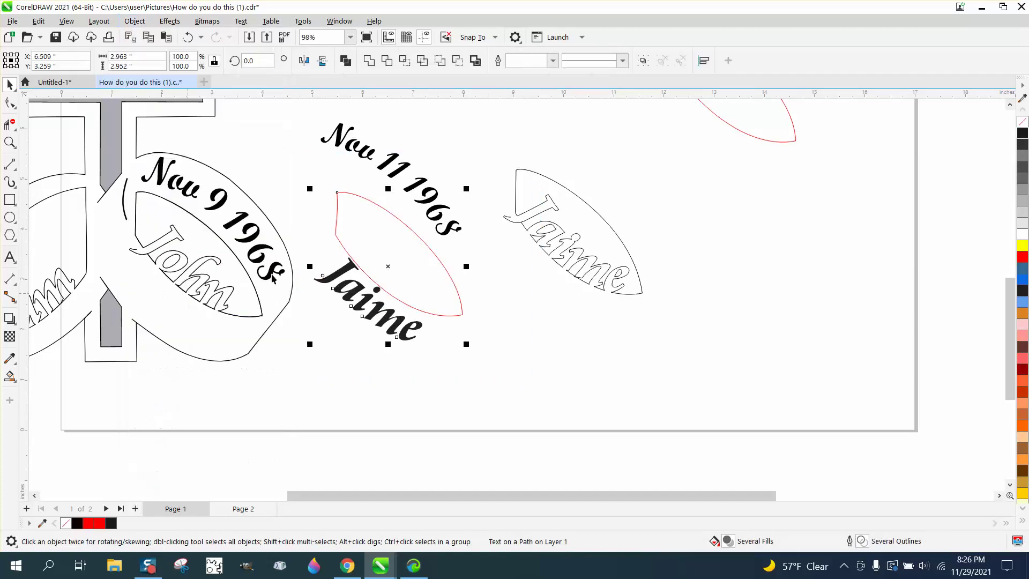
{"action": "left_click", "coordinate": [562, 272]}
- Move only the separated name text 4 inches left, from the red leaf to the cross's matching leaf
{"action": "left_click", "coordinate": [420, 329]}
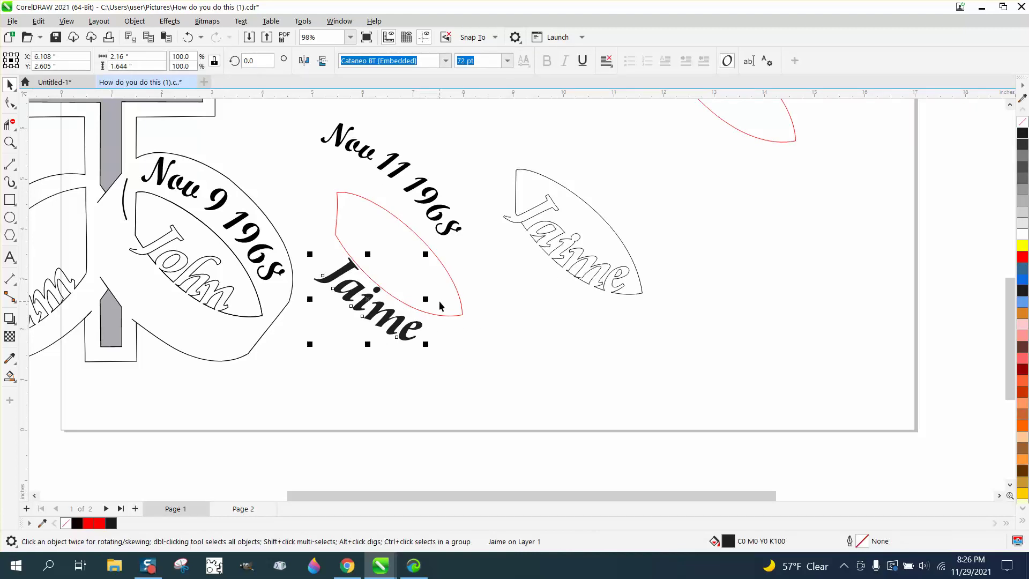
{"action": "key", "text": "Left"}
{"action": "key", "text": "Left"}
{"action": "key", "text": "Left"}
{"action": "key", "text": "Left"}
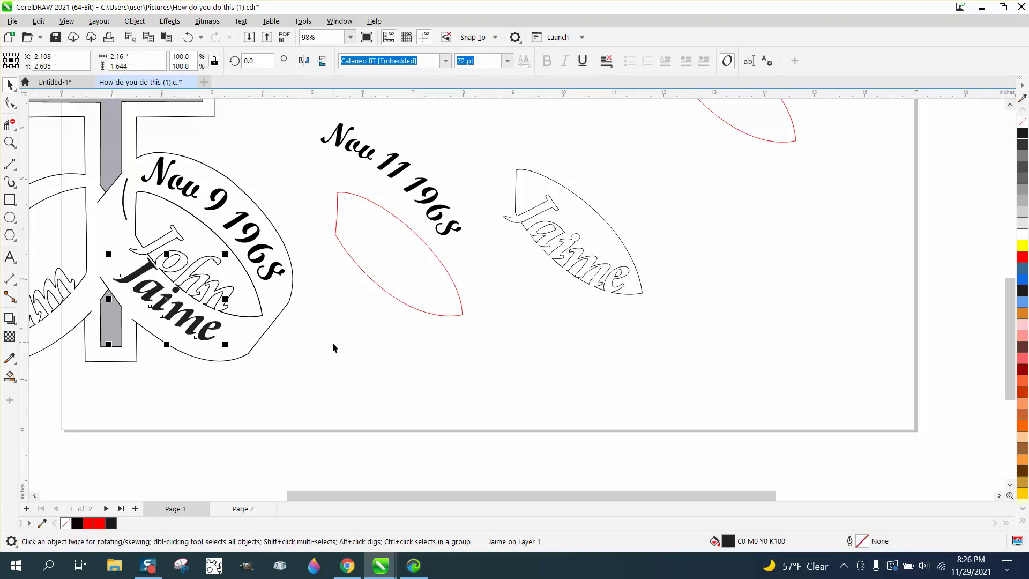
- Set the nudge distance to .001 inches for fine positioning of the name on the cross
{"action": "left_click", "coordinate": [10, 142]}
{"action": "left_click_drag", "start_coordinate": [85, 223], "coordinate": [403, 401]}
{"action": "left_click", "coordinate": [10, 84]}
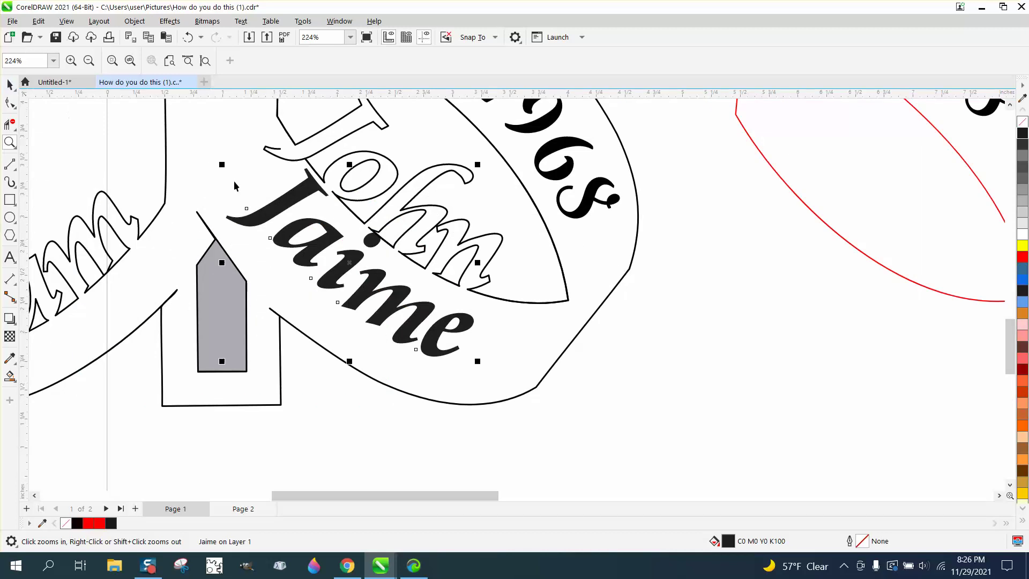
{"action": "left_click", "coordinate": [664, 328]}
{"action": "left_click", "coordinate": [436, 61]}
{"action": "type", "text": ".001"}
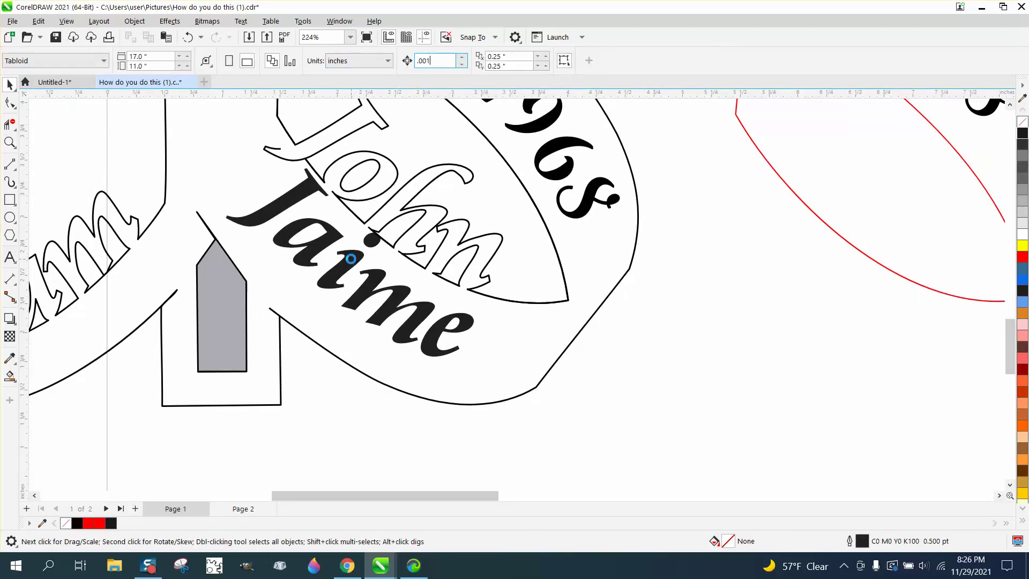
- Nudge the name text down about 0.11 inches and left about 0.06 inches, between the cross's right leaf and its outer outline
{"action": "left_click", "coordinate": [360, 230]}
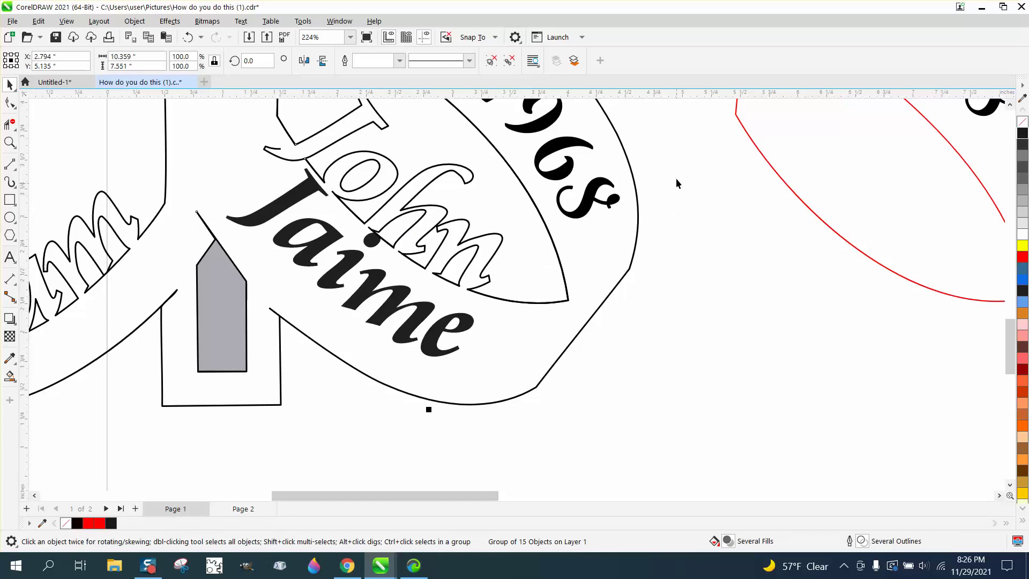
{"action": "left_click_drag", "start_coordinate": [272, 414], "coordinate": [210, 406]}
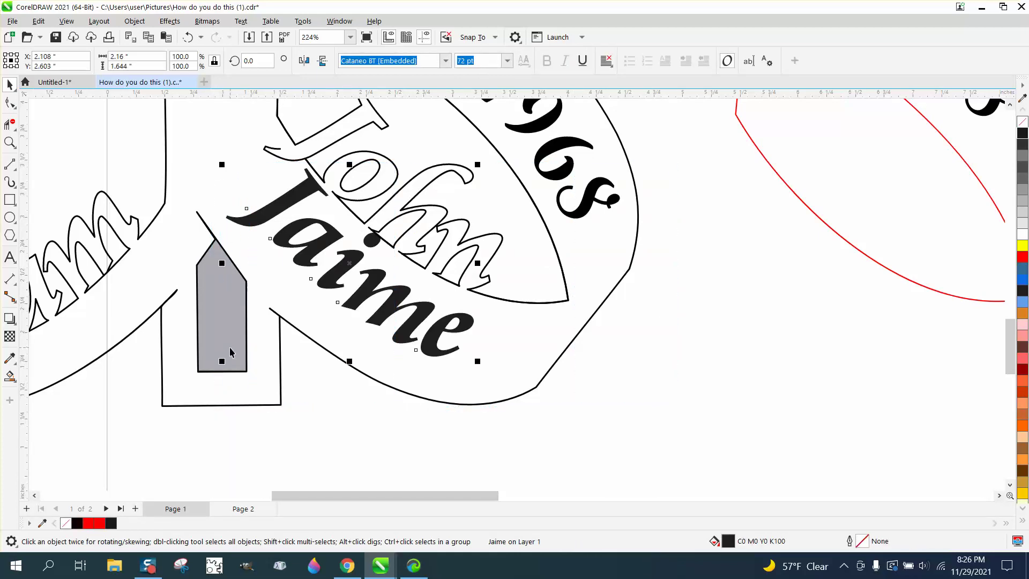
{"action": "key", "text": "Down"}
{"action": "key", "text": "Down"}
{"action": "key", "text": "Down"}
{"action": "key", "text": "Down"}
{"action": "key", "text": "Down"}
{"action": "key", "text": "Down"}
{"action": "key", "text": "Down"}
{"action": "key", "text": "Down"}
{"action": "key", "text": "Down"}
{"action": "key", "text": "Down"}
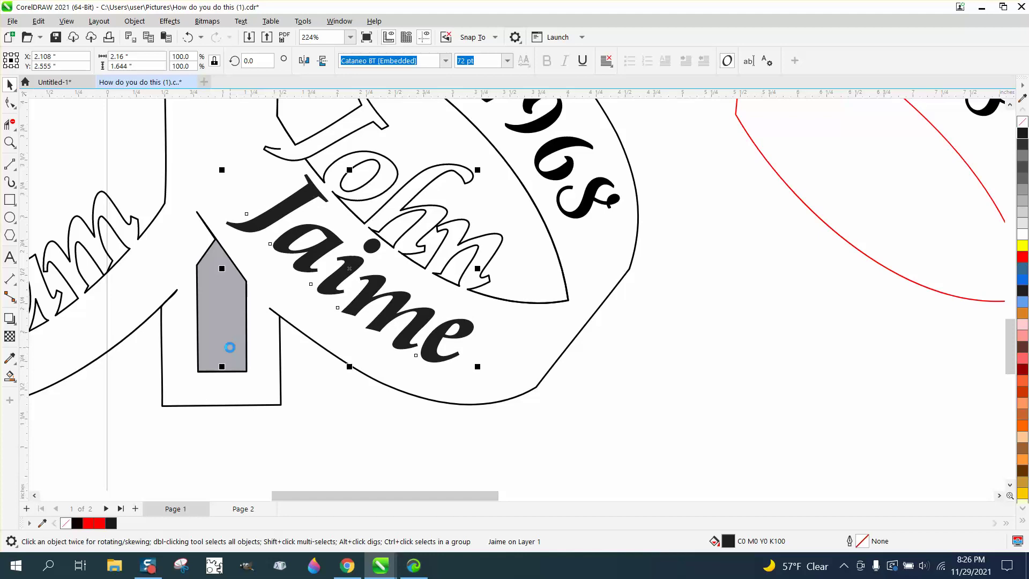
{"action": "key", "text": "Down"}
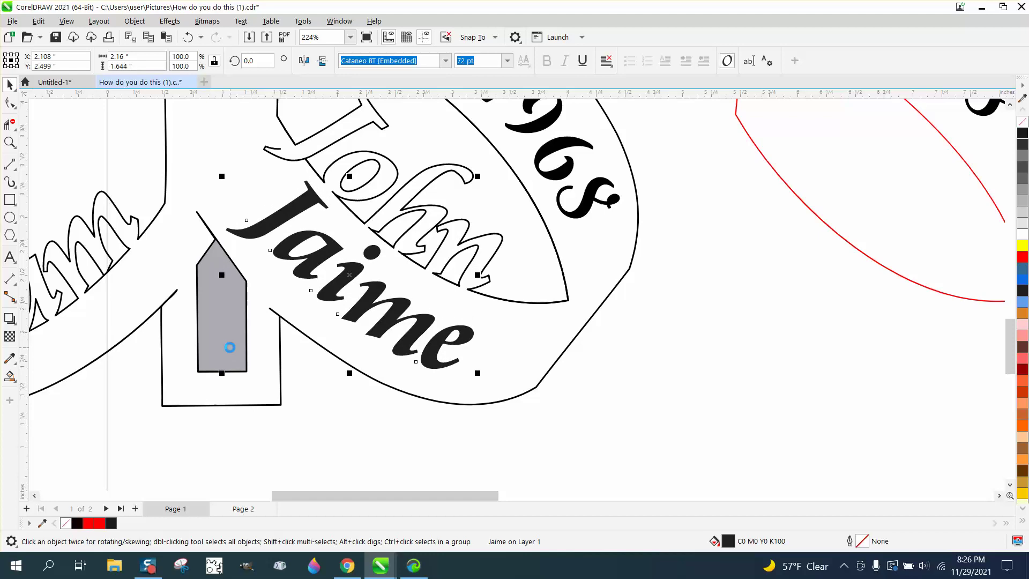
{"action": "key", "text": "Left"}
{"action": "key", "text": "Left"}
{"action": "key", "text": "Left"}
{"action": "key", "text": "Left"}
{"action": "key", "text": "Left"}
{"action": "key", "text": "Left"}
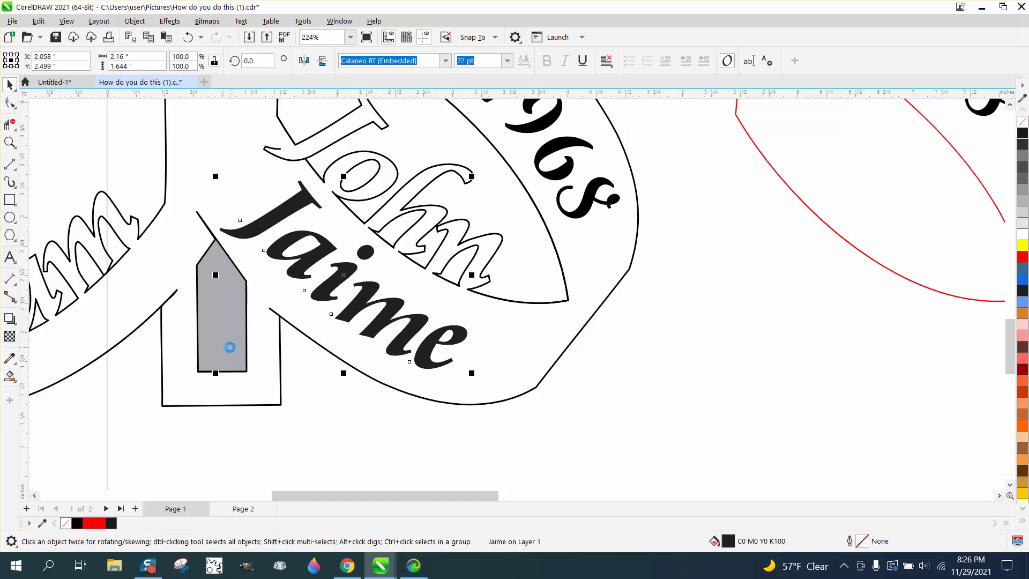
{"action": "scroll", "coordinate": [704, 304], "scroll_direction": "down", "scroll_amount": 3}
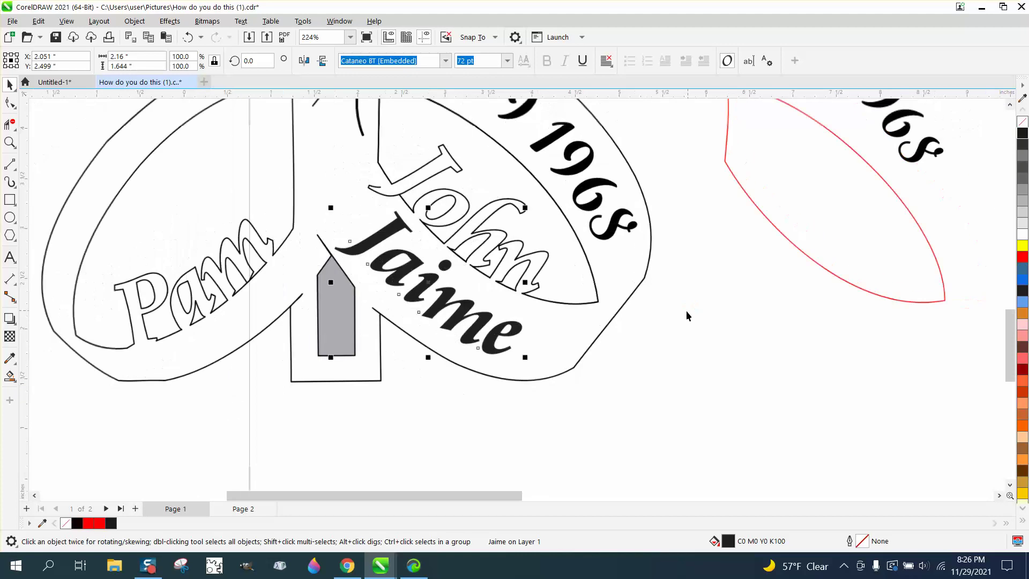
{"action": "scroll", "coordinate": [625, 316], "scroll_direction": "up", "scroll_amount": 2}
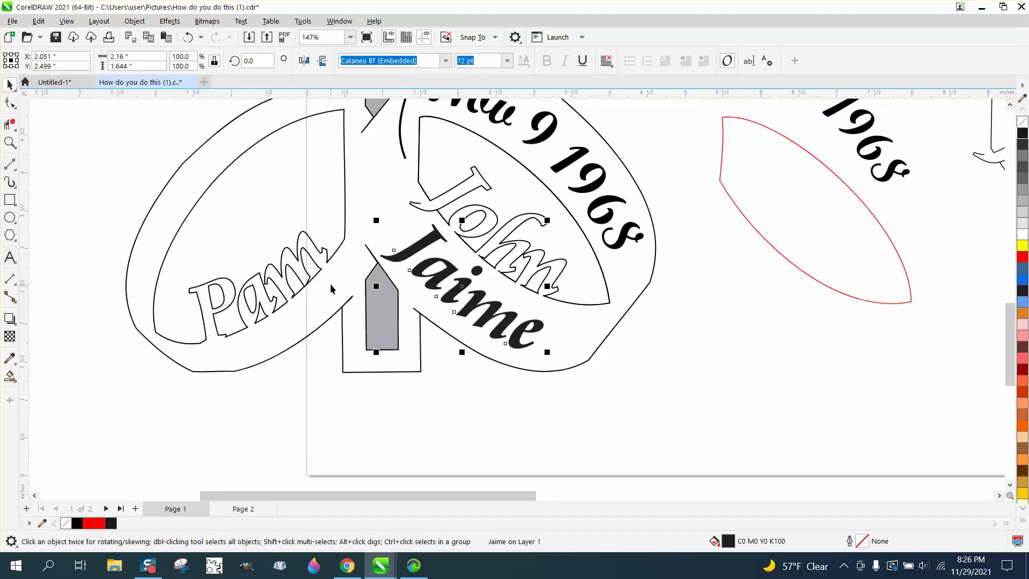
{"action": "scroll", "coordinate": [264, 214], "scroll_direction": "down", "scroll_amount": 1}
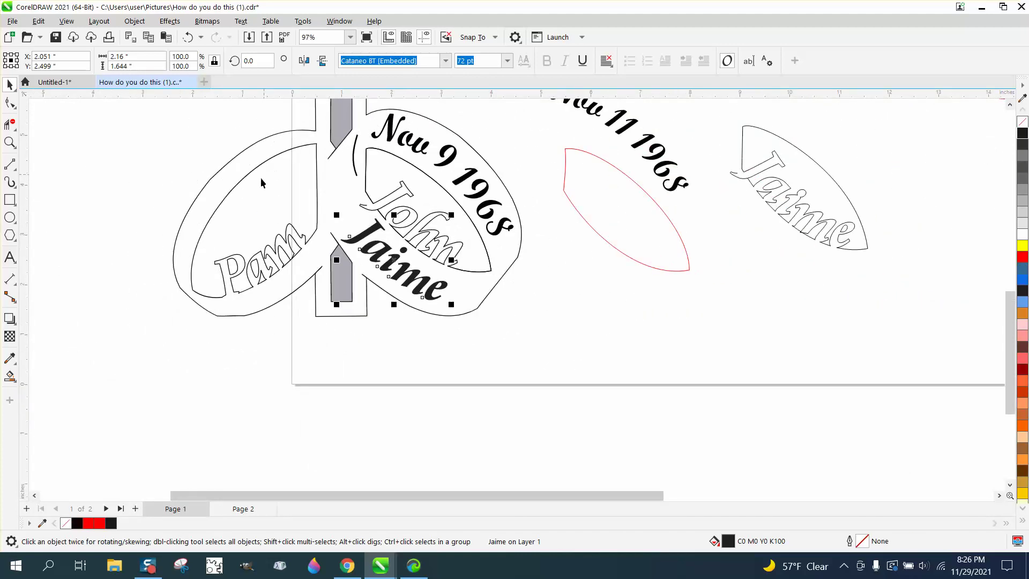
{"action": "scroll", "coordinate": [531, 200], "scroll_direction": "down", "scroll_amount": 1}
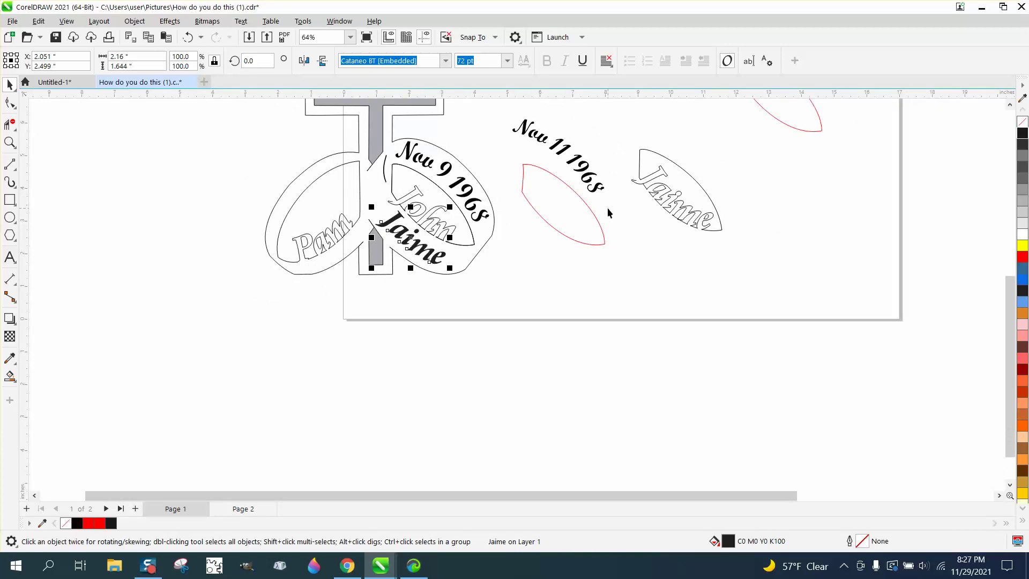
{"action": "scroll", "coordinate": [609, 207], "scroll_direction": "down", "scroll_amount": 1}
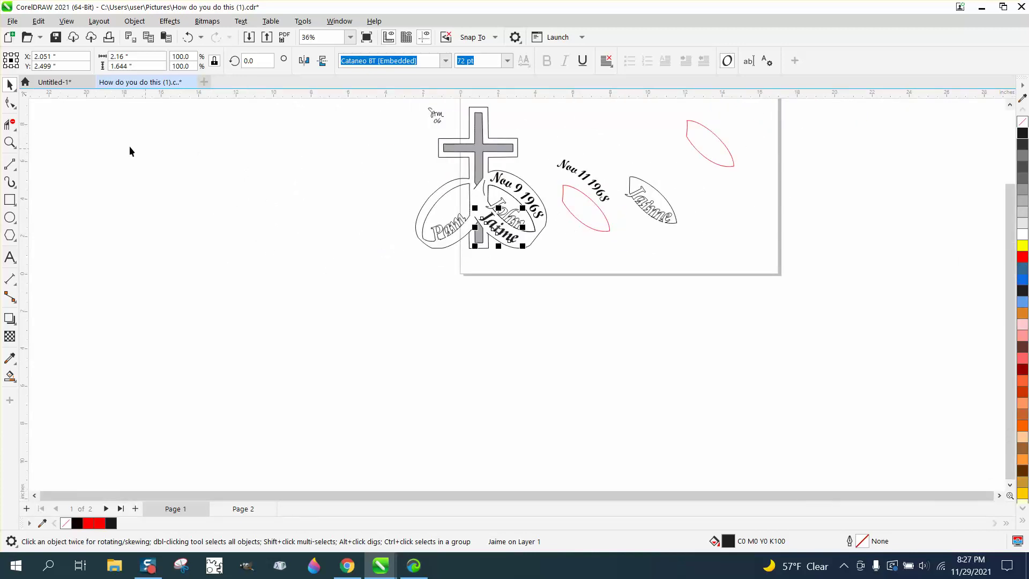
{"action": "left_click", "coordinate": [10, 142]}
{"action": "left_click", "coordinate": [658, 334]}
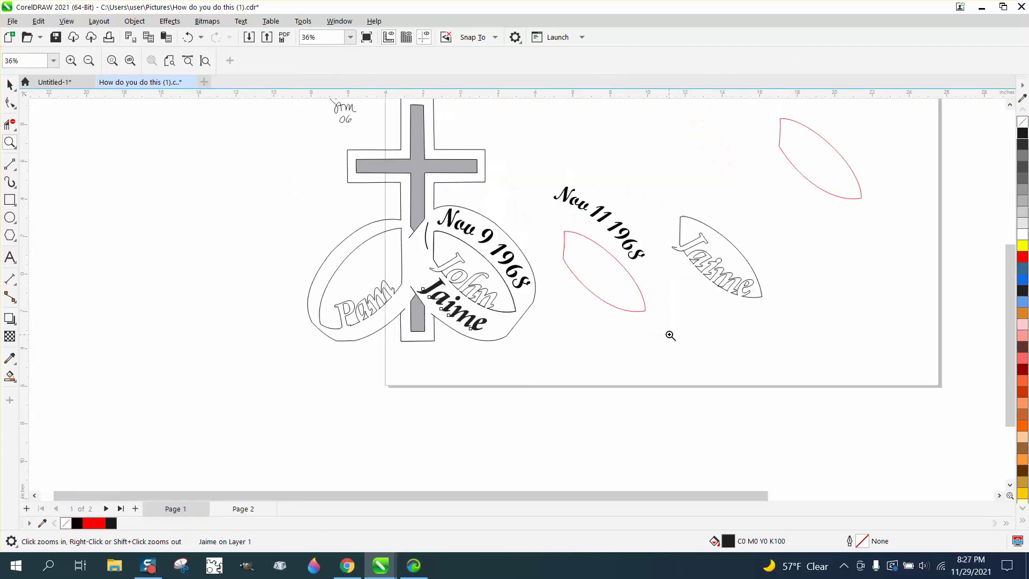